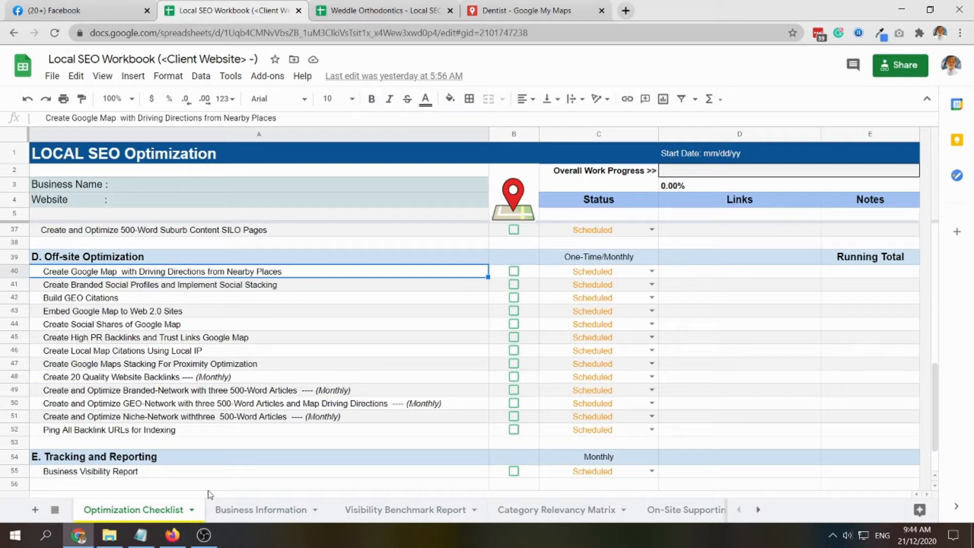
Switch to Firefox, search Google for "my maps" and open the Google My Maps site
click(172, 535)
click(71, 11)
click(228, 34)
text(googl)
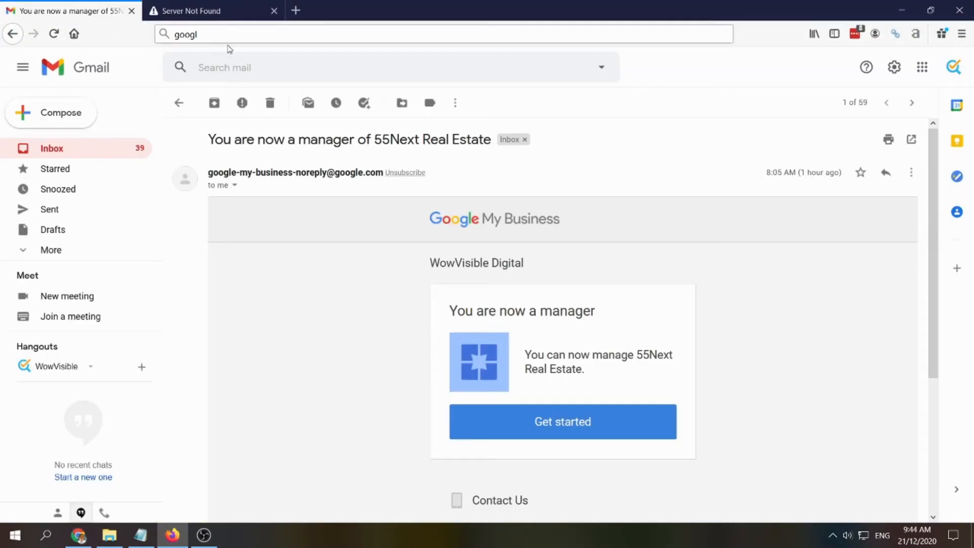
click(274, 11)
click(153, 10)
text(my maps)
key(Return)
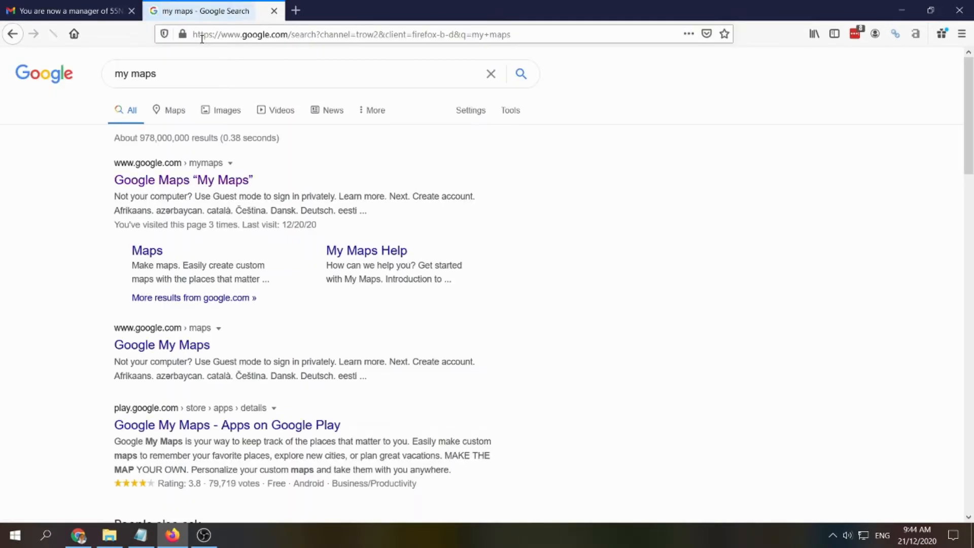
click(170, 182)
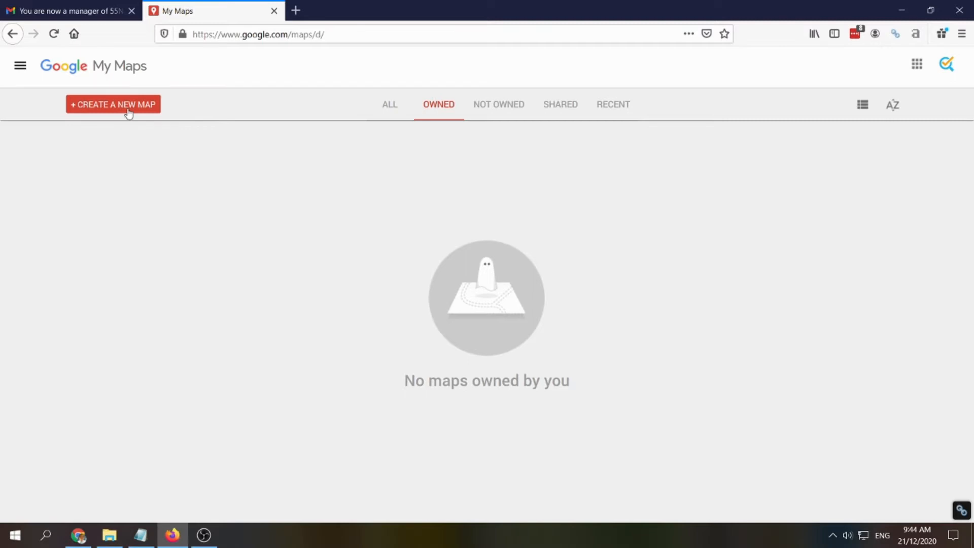
Switch to Chrome, search for "my maps" in a new tab and open the account's Google My Maps list
click(87, 538)
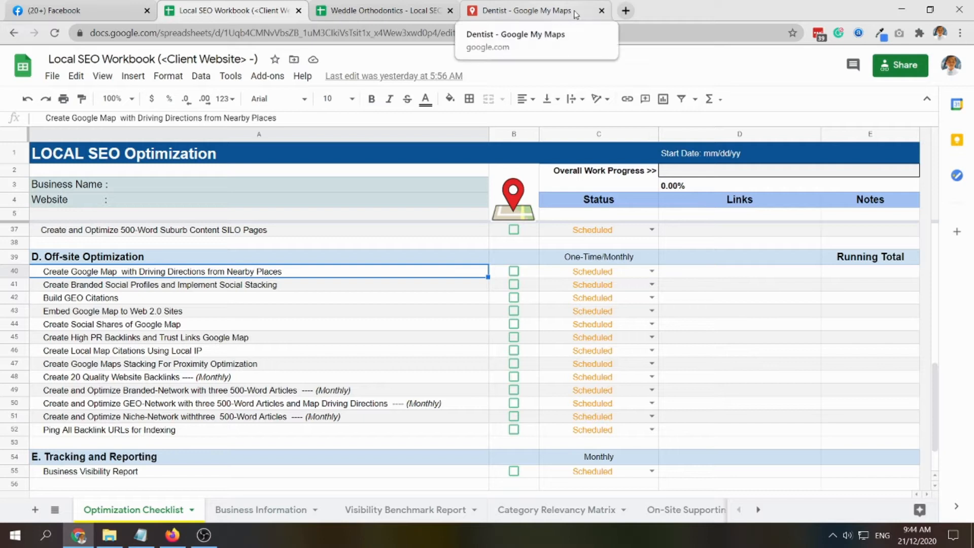
click(626, 11)
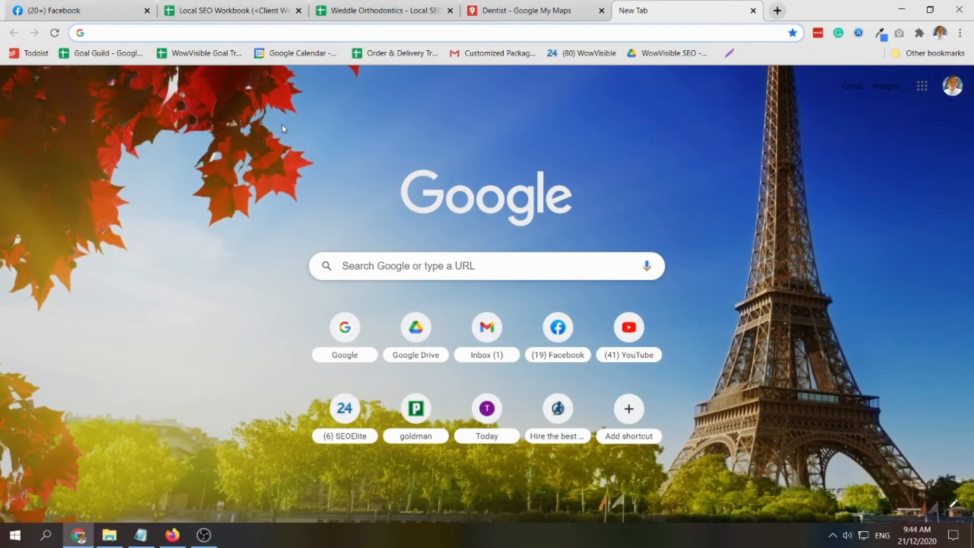
text(my pa)
key(BackSpace)
key(BackSpace)
text(amp)
key(BackSpace)
key(BackSpace)
key(BackSpace)
text(maps)
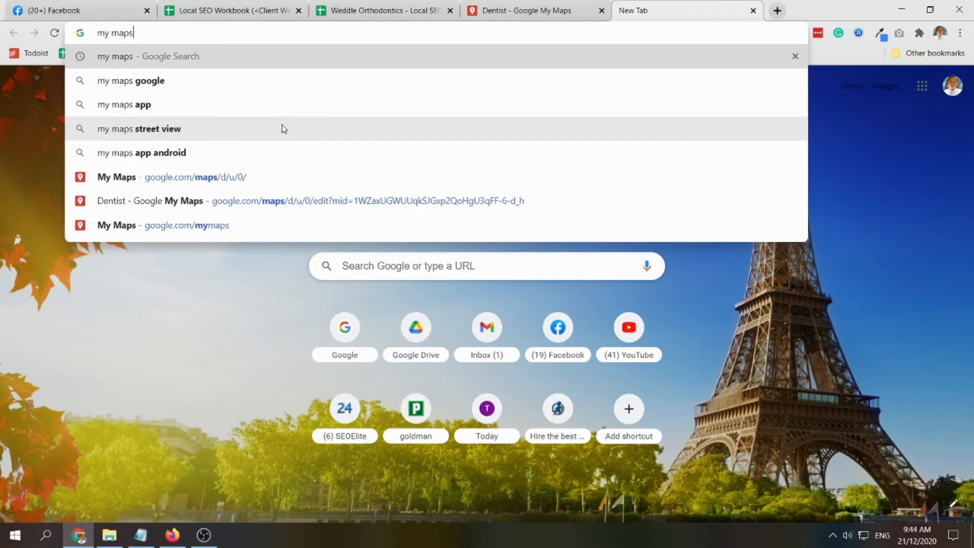
key(Return)
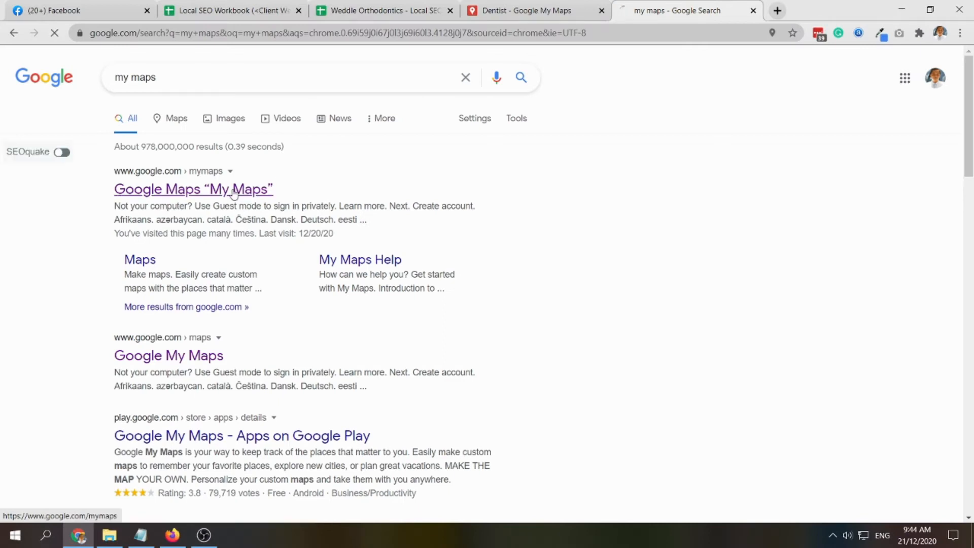
click(234, 192)
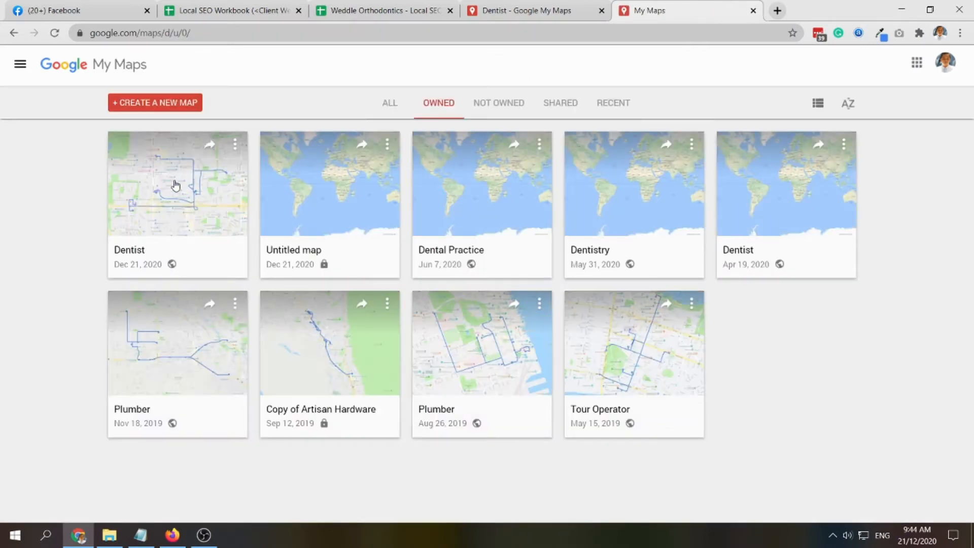
Open the Dentist example map dated Dec 21, 2020 and examine its business layer and driving-direction layers
click(180, 192)
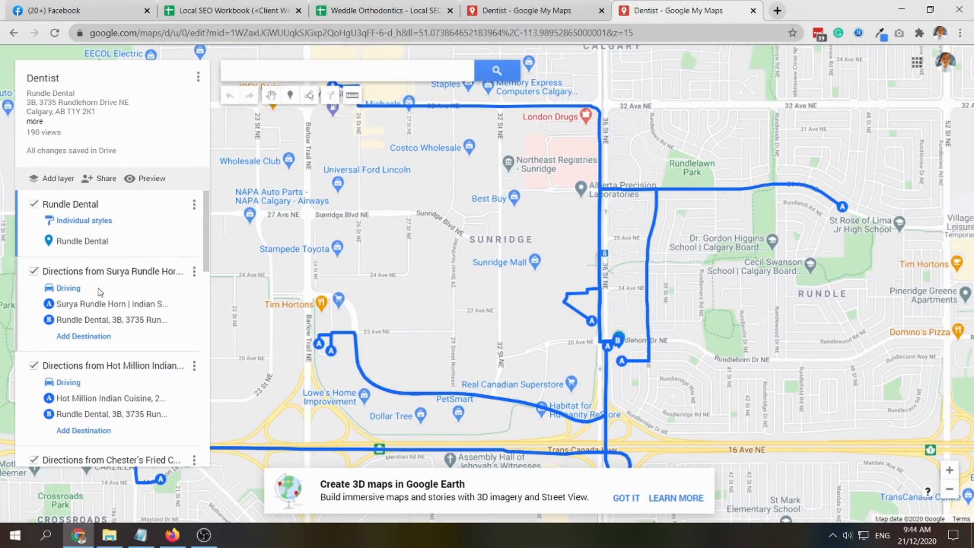
scroll(102, 292, down, 3)
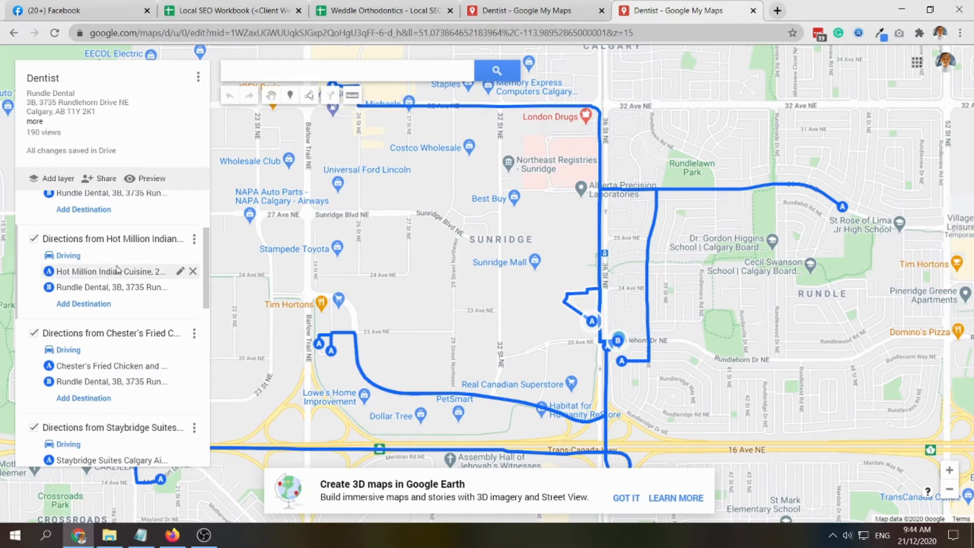
scroll(116, 272, up, 3)
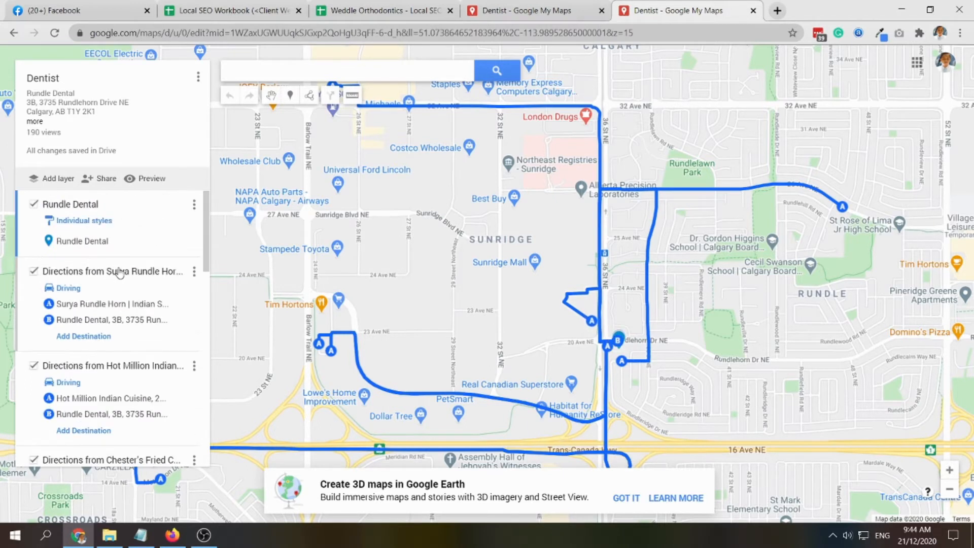
click(81, 310)
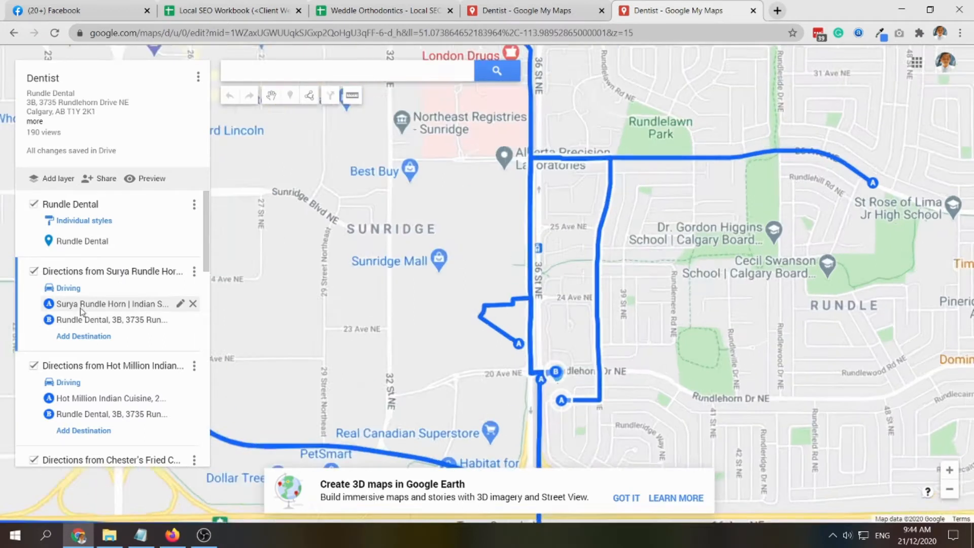
scroll(126, 341, down, 3)
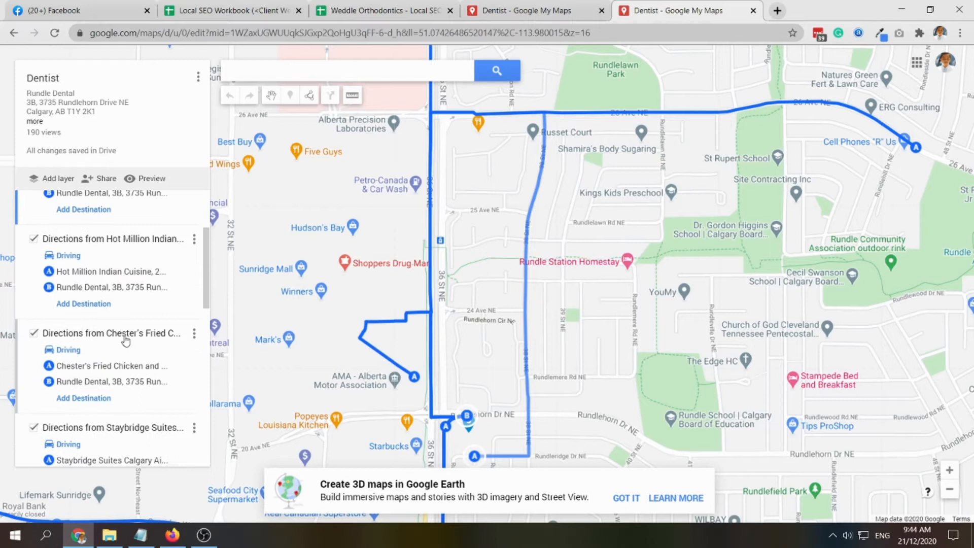
scroll(127, 340, down, 3)
scroll(135, 338, down, 3)
scroll(135, 335, down, 3)
scroll(136, 332, up, 4)
scroll(136, 331, up, 5)
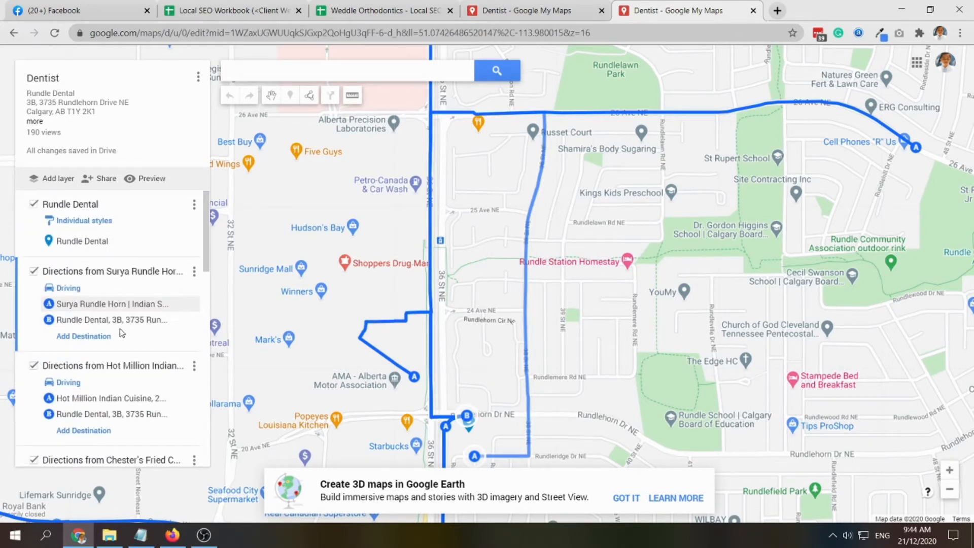
Switch to Firefox, create a new map in My Maps and open its title and description for editing
click(173, 538)
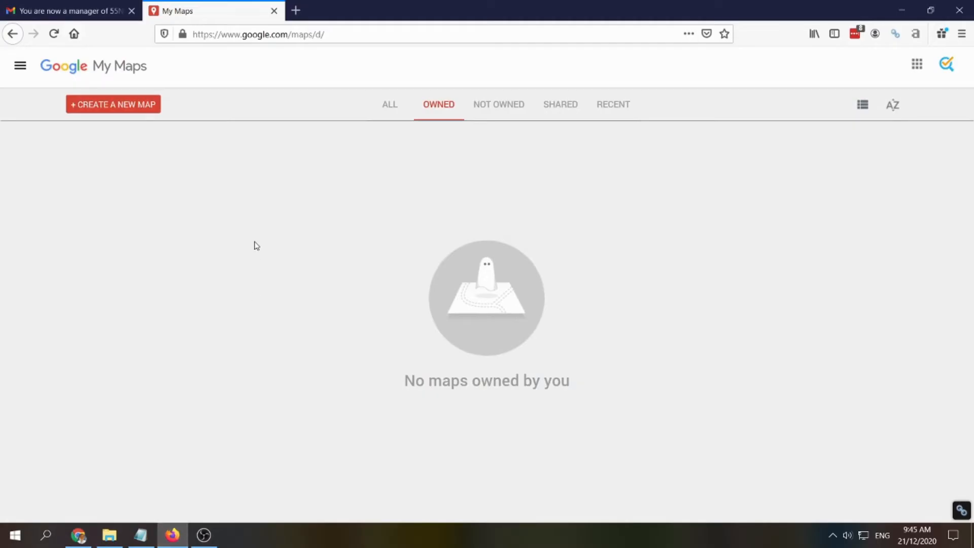
click(123, 109)
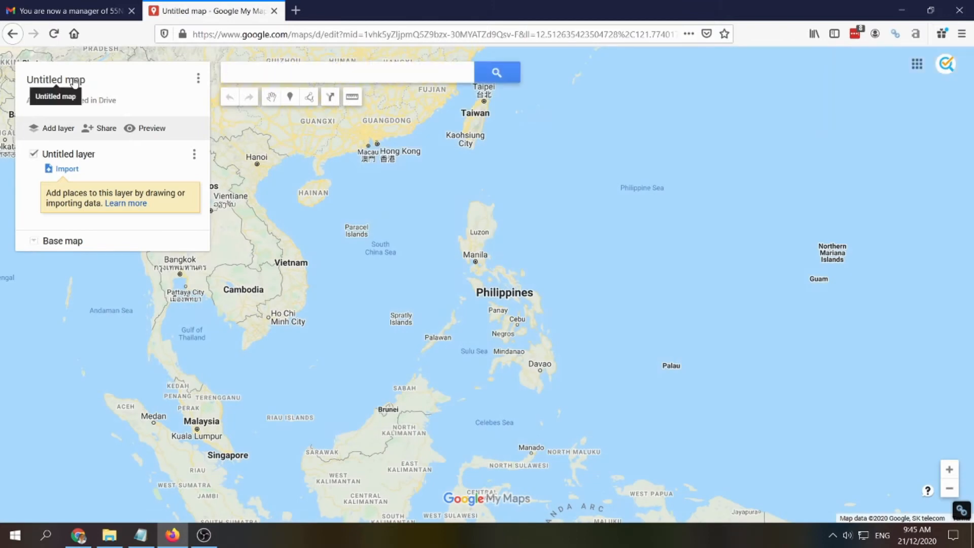
click(76, 82)
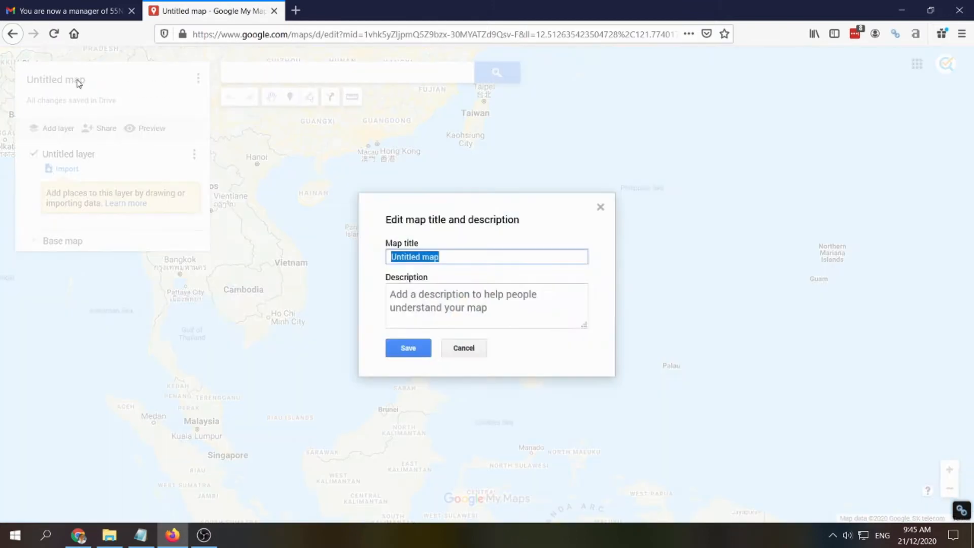
click(456, 259)
drag(455, 260, 381, 256)
Switch to Chrome and copy the business name from the Business Information sheet of the Weddle Orthodontics tracker
click(79, 535)
click(361, 15)
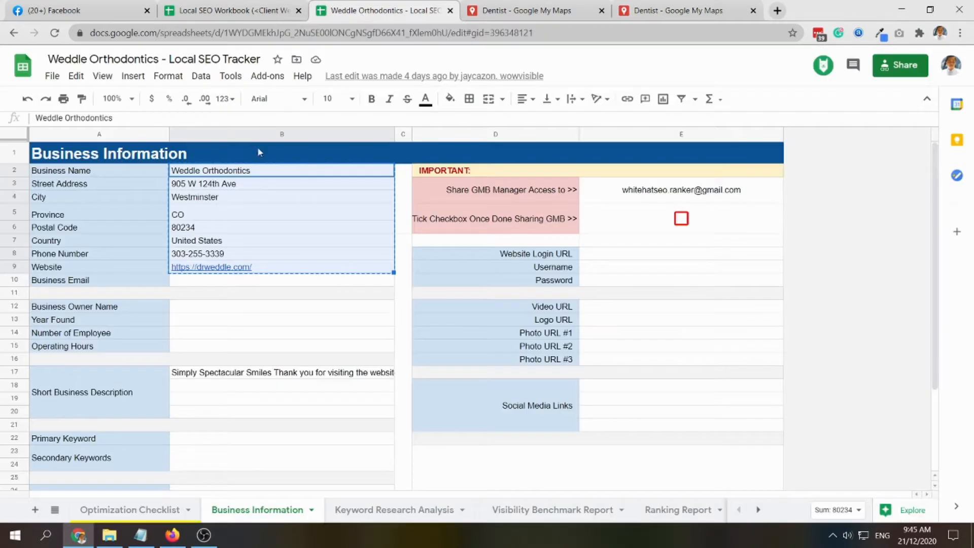
click(247, 213)
click(278, 197)
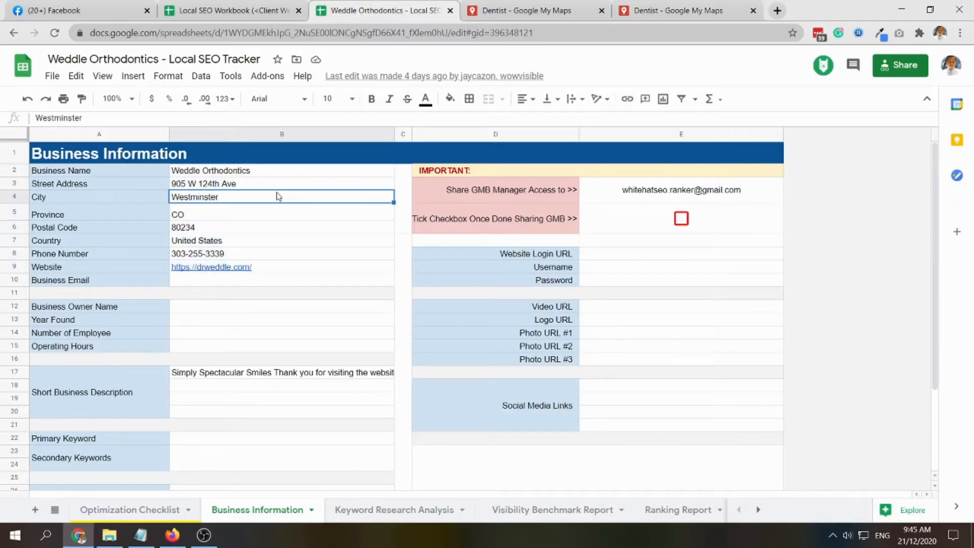
click(259, 173)
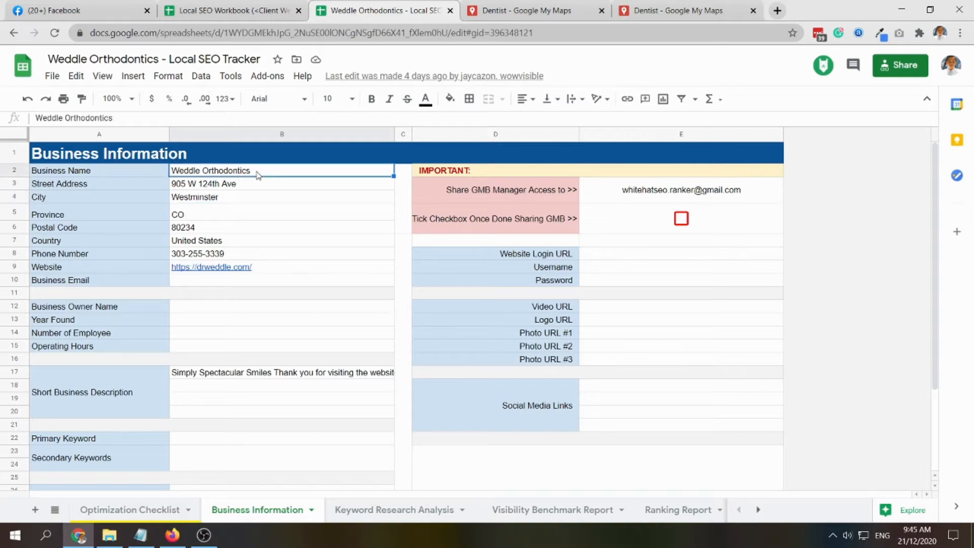
key(ctrl+c)
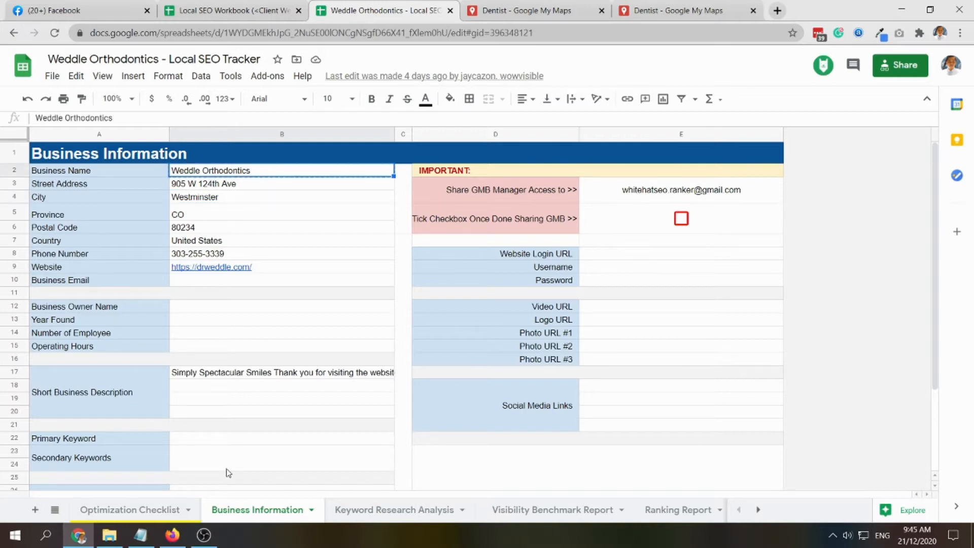
Switch to Firefox, open Google Maps in a new tab and look up the Weddle Orthodontics listing in Westminster
click(172, 534)
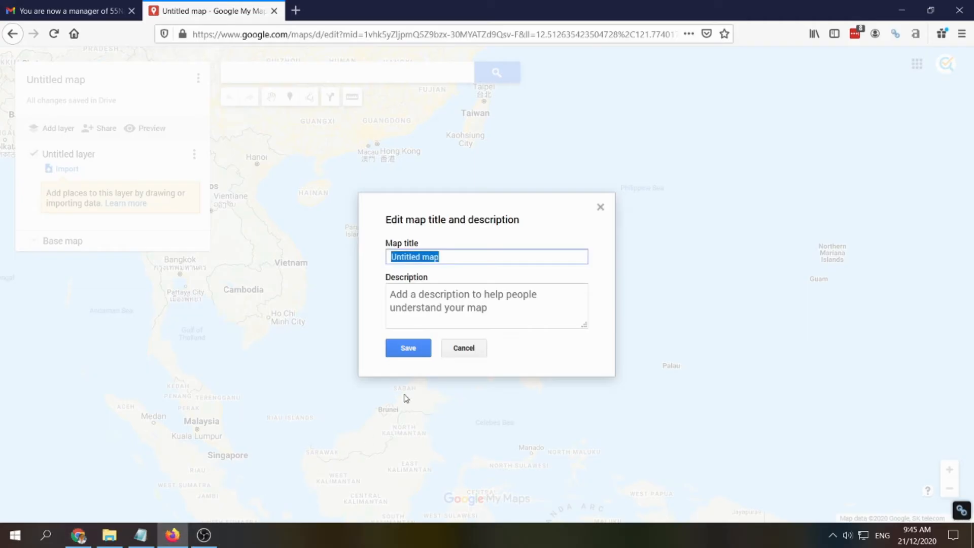
click(296, 10)
text(google.com/)
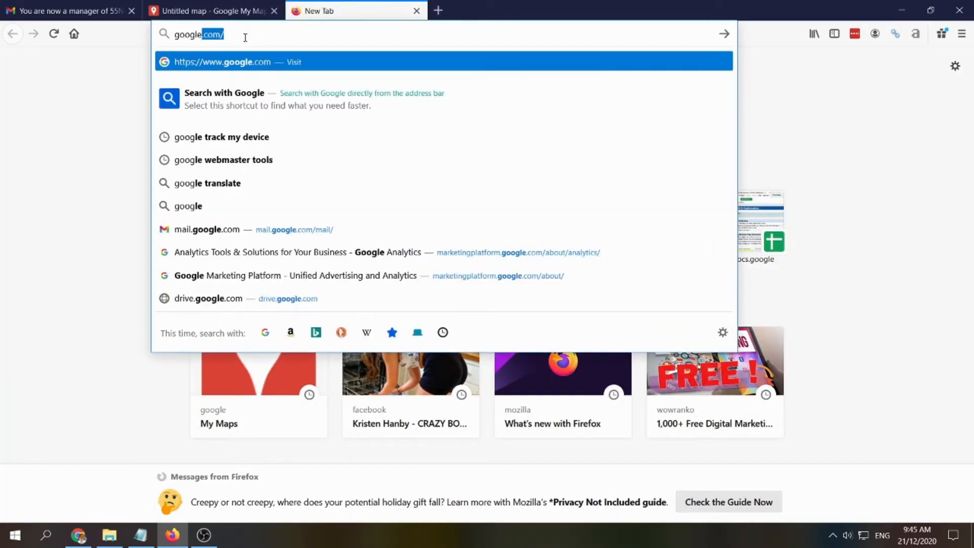
text(m)
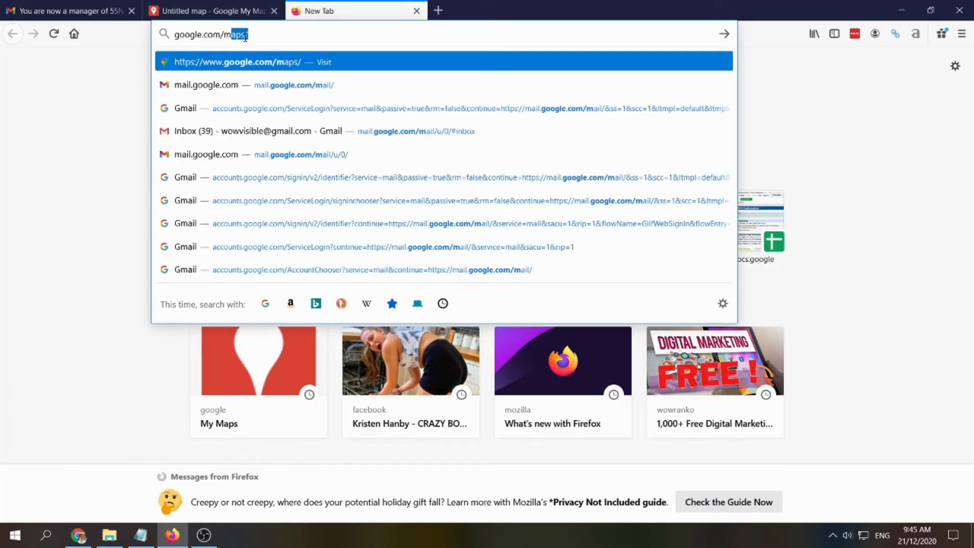
key(Return)
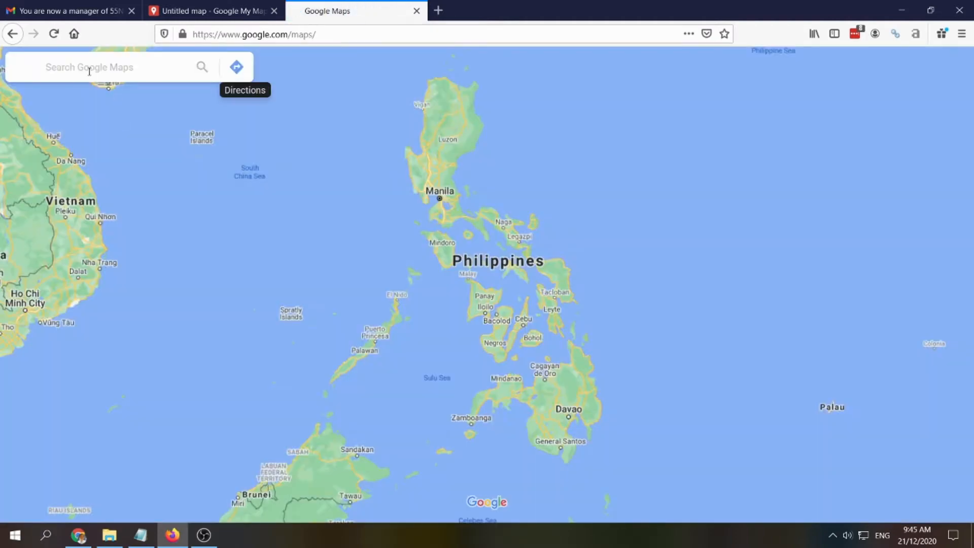
key(ctrl+v)
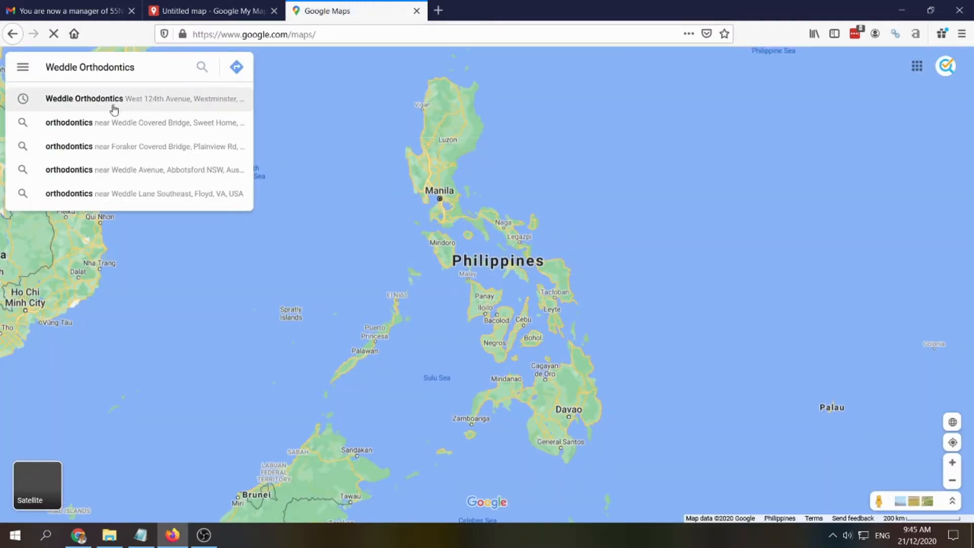
click(115, 104)
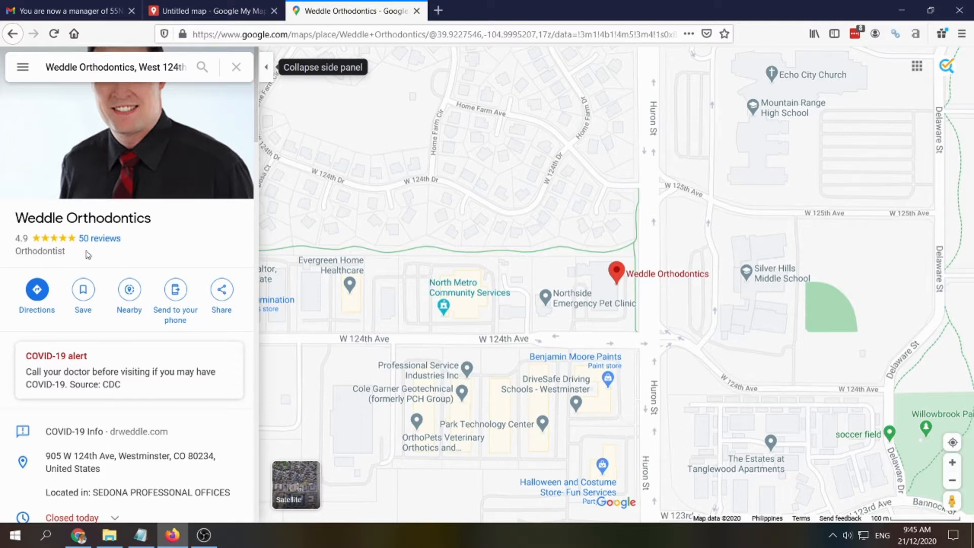
Check the business category on the Google Maps listing and enter Orthodontist as the new map's title
drag(102, 248, 26, 219)
click(44, 246)
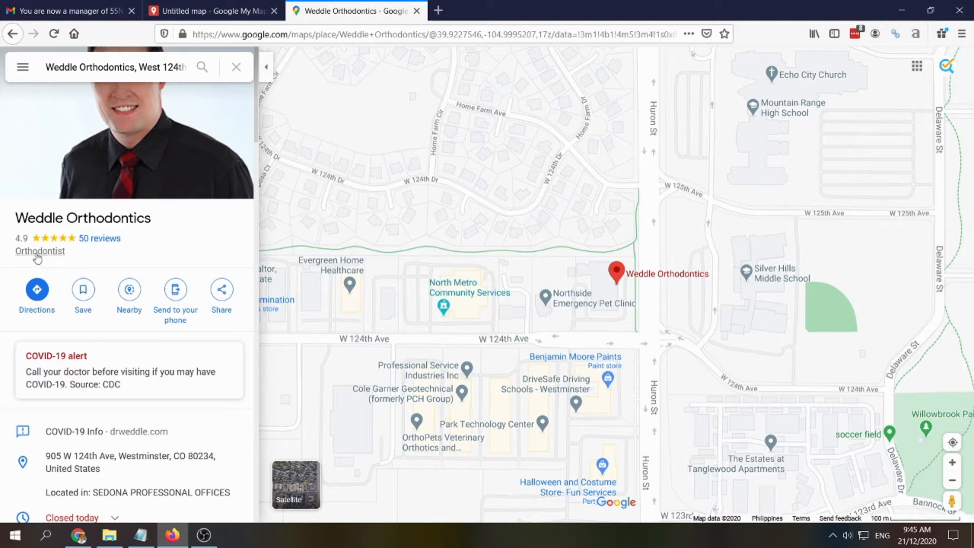
click(91, 10)
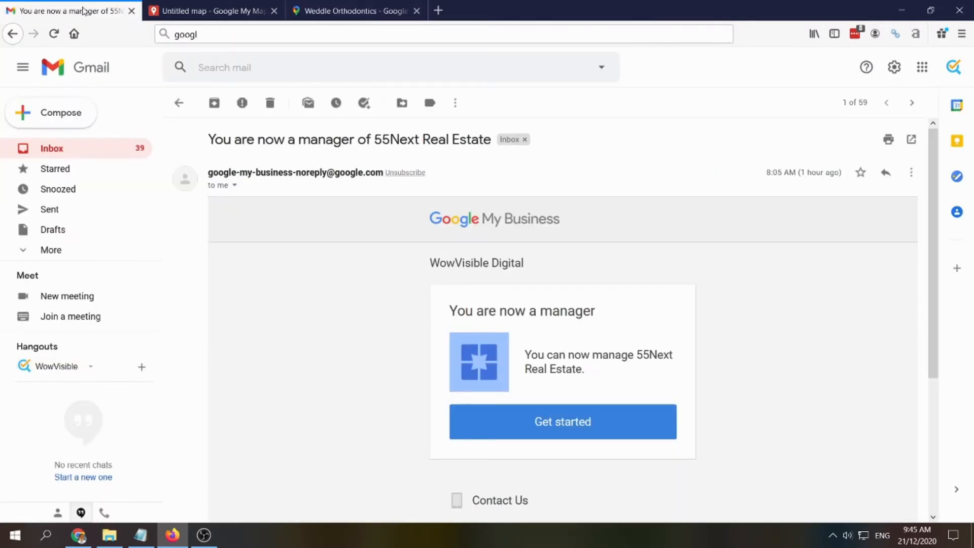
click(184, 5)
text(Orthodontist)
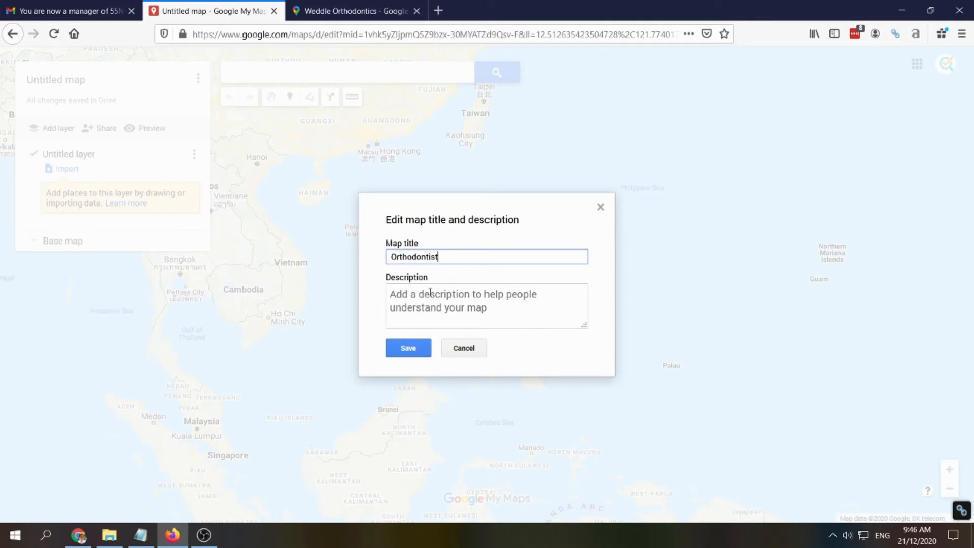
Switch to Chrome and copy the business details from Business Name through Website in the Business Information sheet for the map description
click(421, 297)
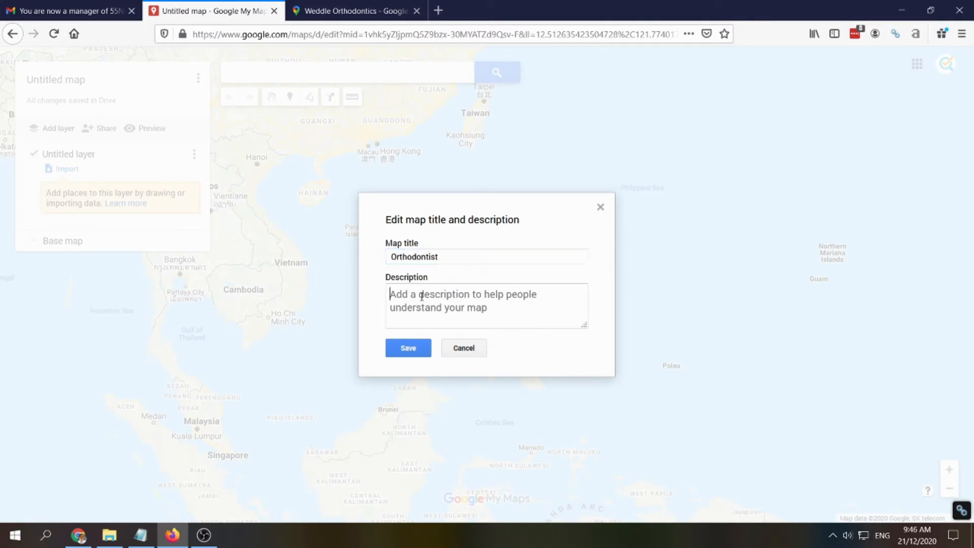
click(87, 527)
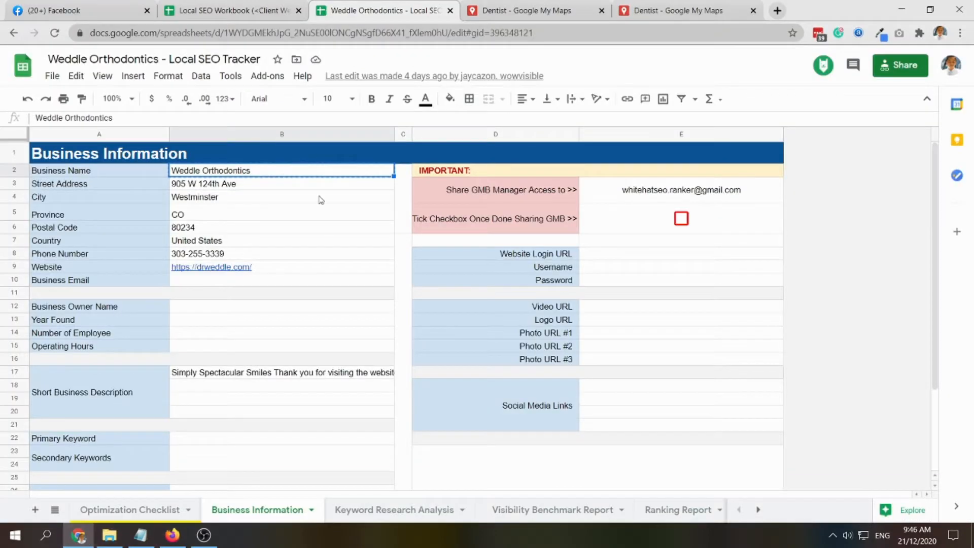
click(269, 227)
drag(260, 171, 269, 269)
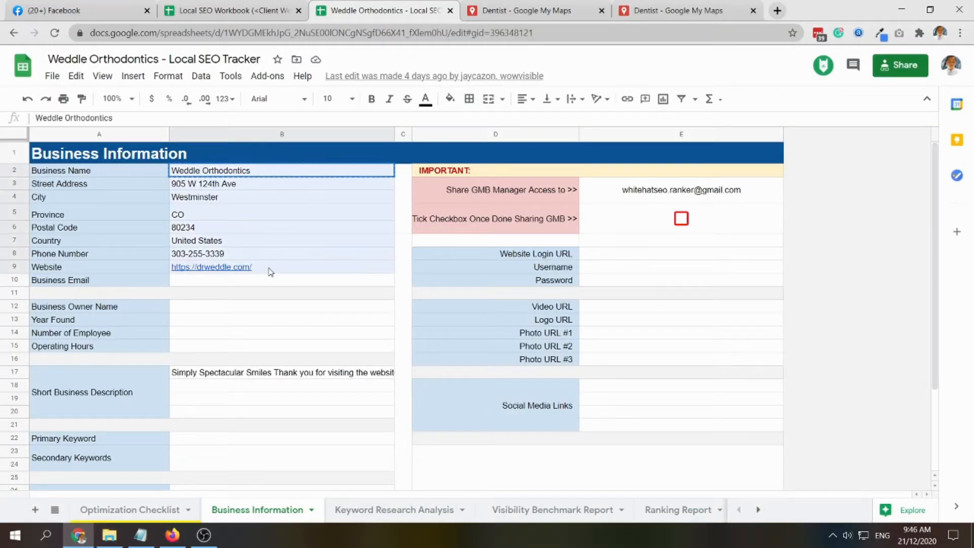
key(ctrl+c)
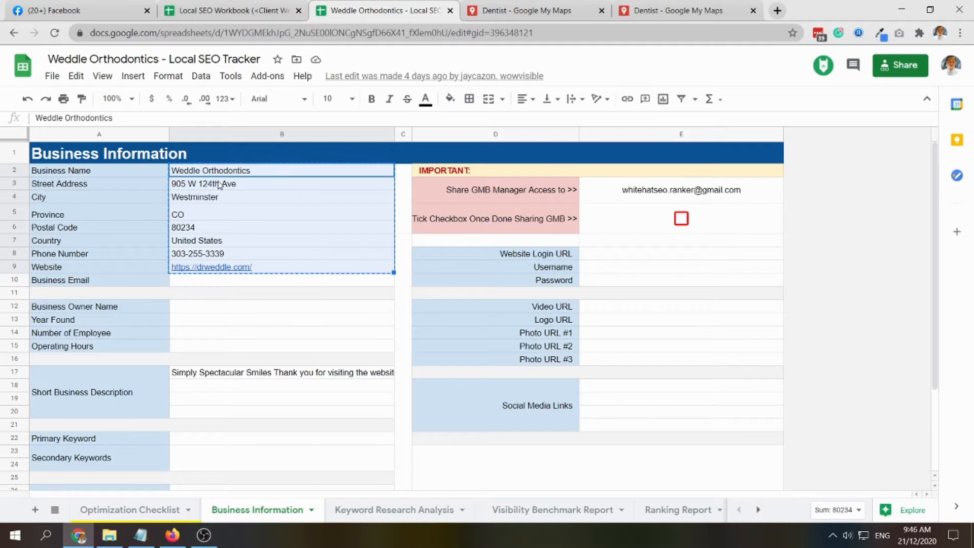
Switch to Firefox, paste the copied business details as the map's description and save the title and description
key(alt+Tab)
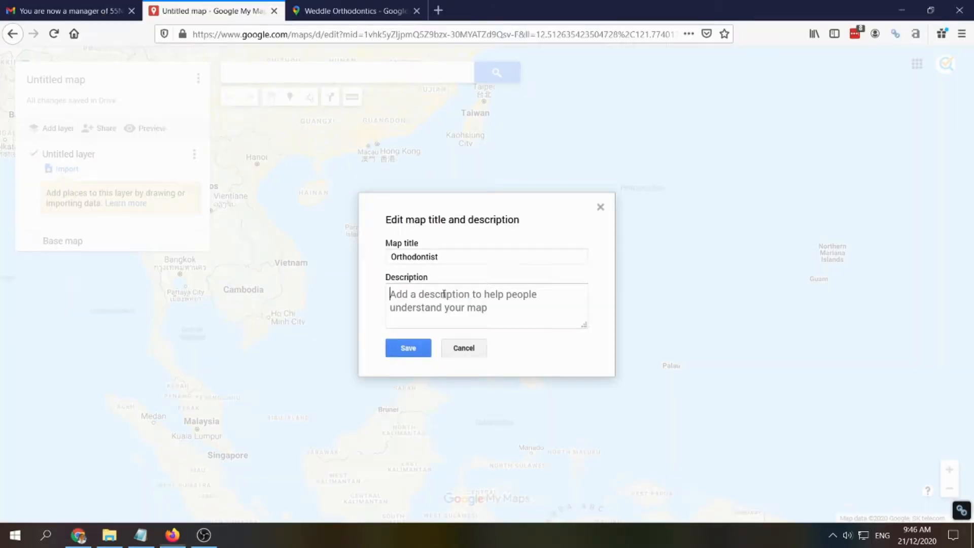
click(466, 323)
key(ctrl+v)
click(416, 419)
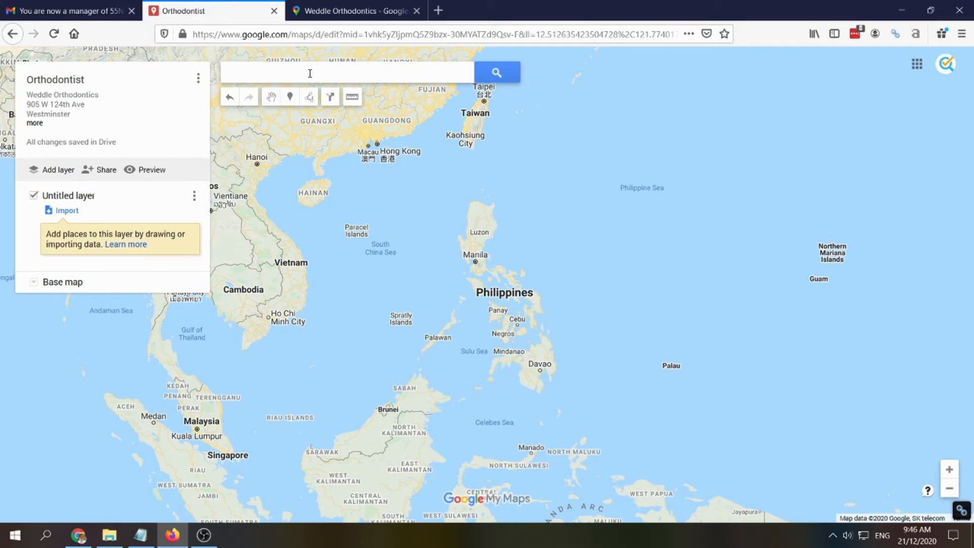
Switch to Chrome and copy the business address, from Street Address through Country, from the Business Information sheet
click(78, 535)
click(263, 218)
drag(256, 184, 249, 241)
key(ctrl+c)
Switch to Firefox, search the Orthodontist map for the copied business address and add the found place to the map
click(172, 536)
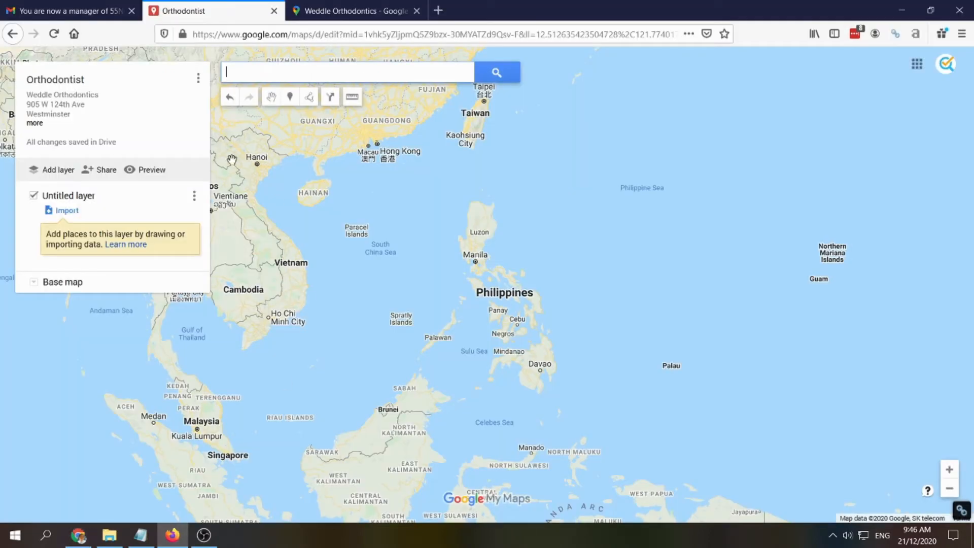
click(261, 72)
key(ctrl+v)
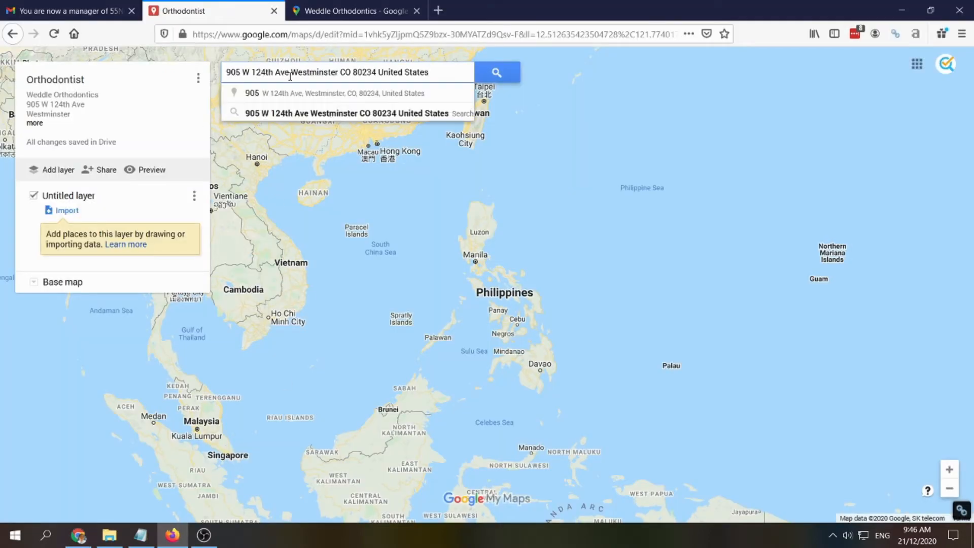
click(355, 113)
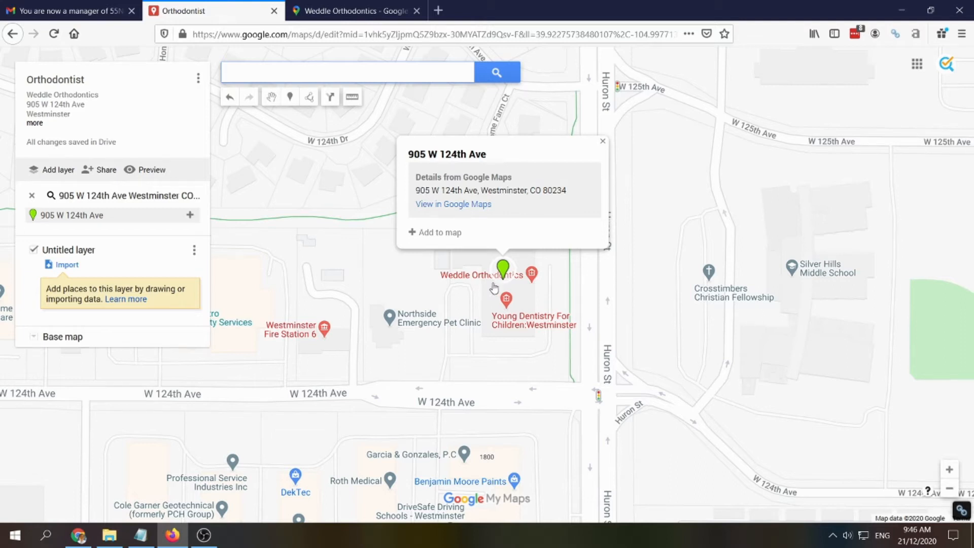
click(438, 234)
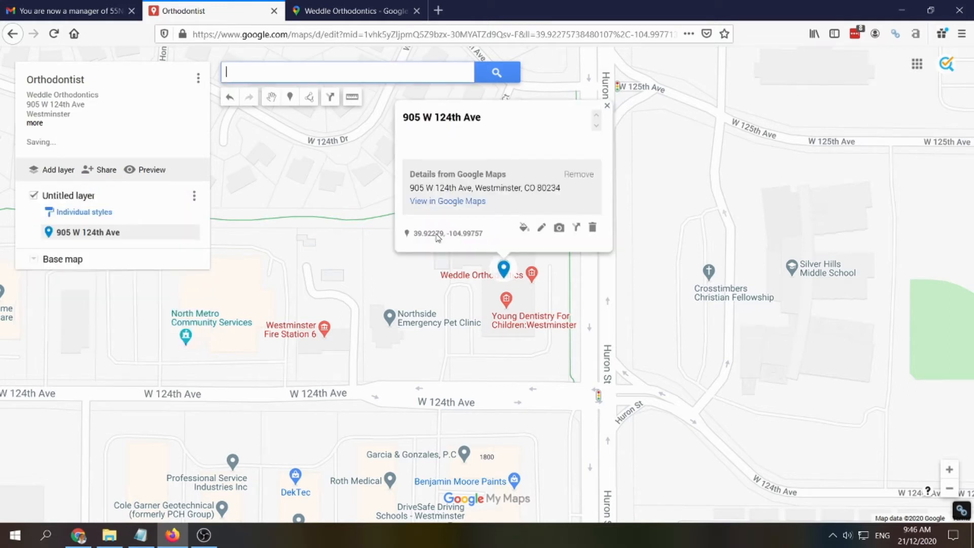
Rename the untitled layer as Weddle Orthodontics, copying the business name from the tracker sheet in Chrome
click(73, 201)
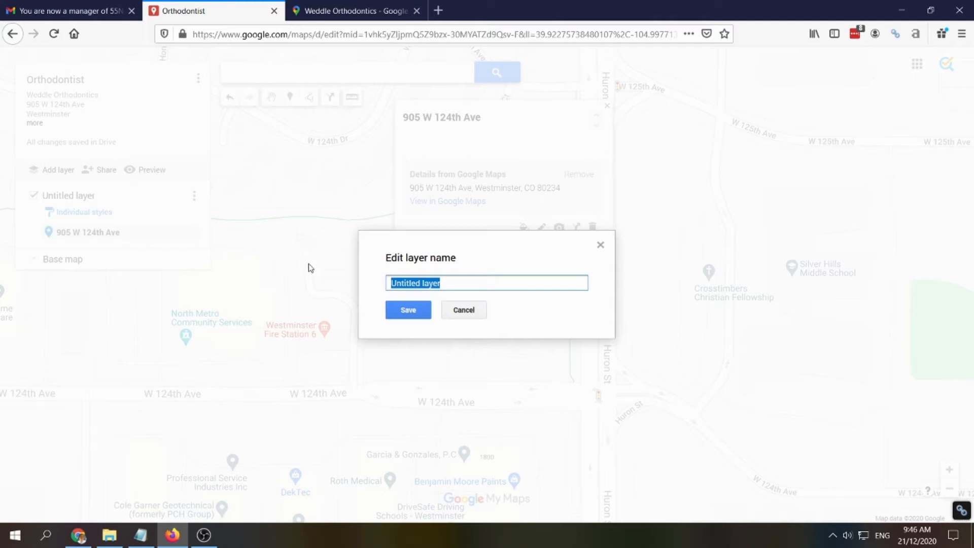
click(77, 535)
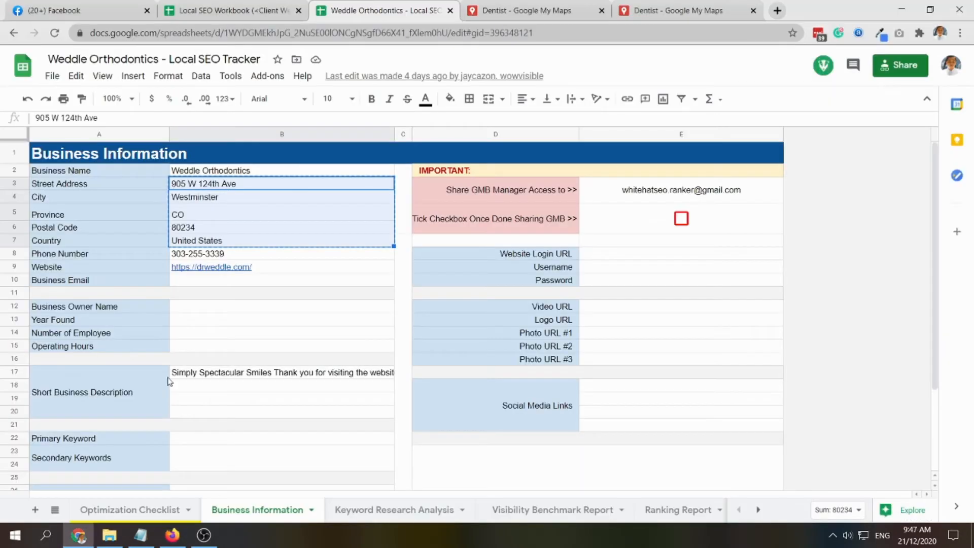
click(216, 172)
key(alt+Tab)
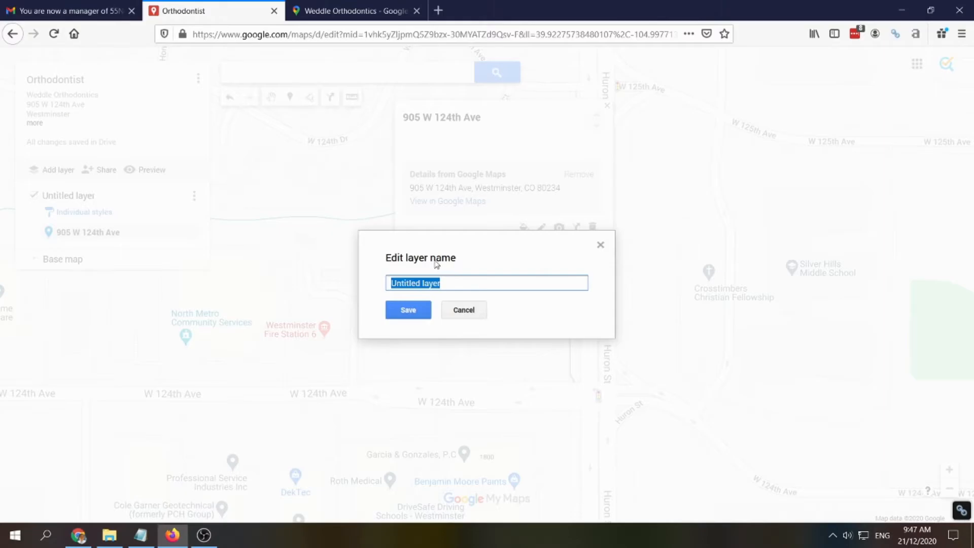
key(ctrl+v)
click(406, 311)
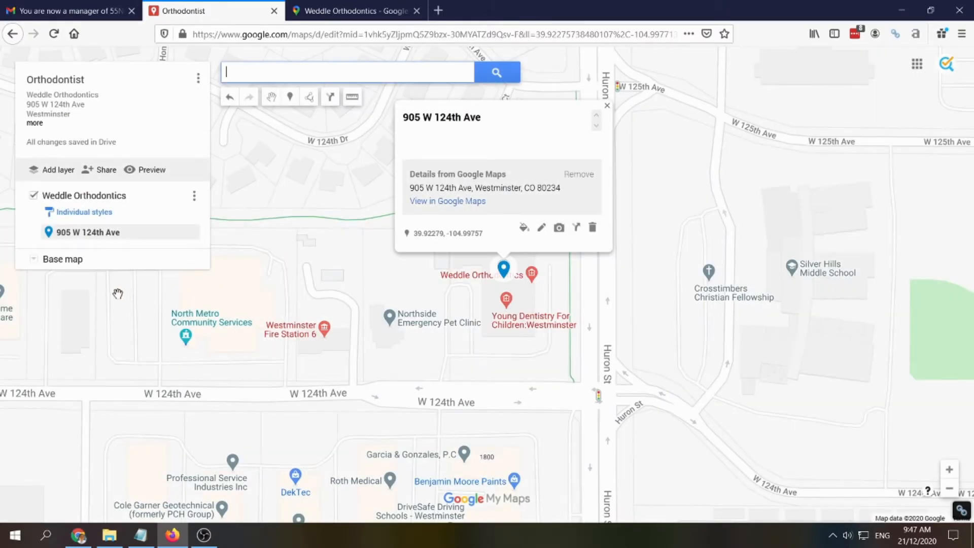
Edit the added place marker and replace its title with Weddle Orthodontics, checking the Dentist example map in Chrome
click(543, 230)
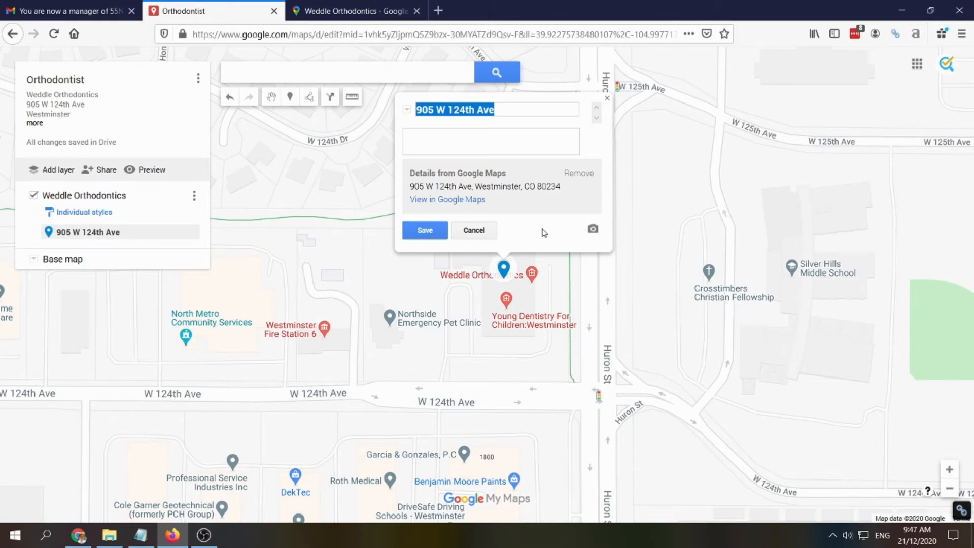
click(514, 140)
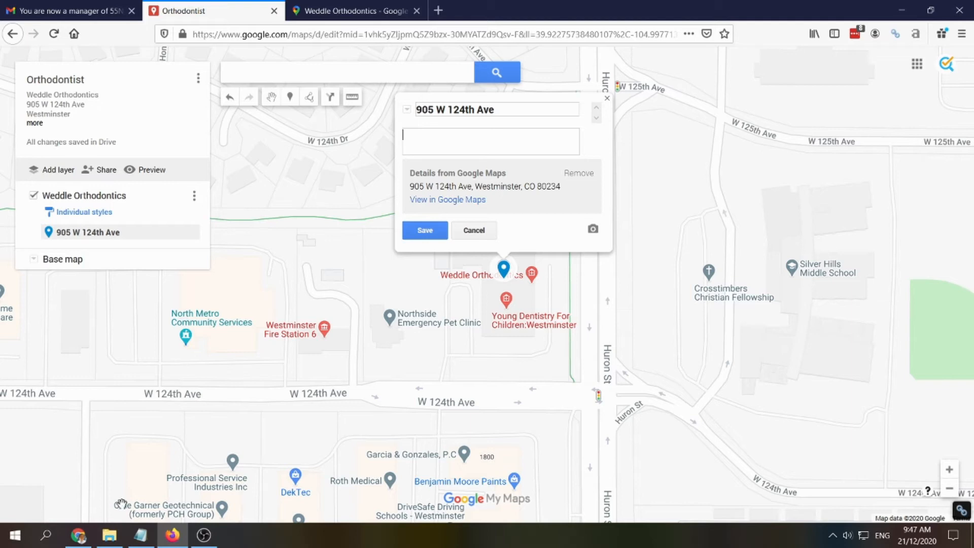
click(78, 535)
click(670, 10)
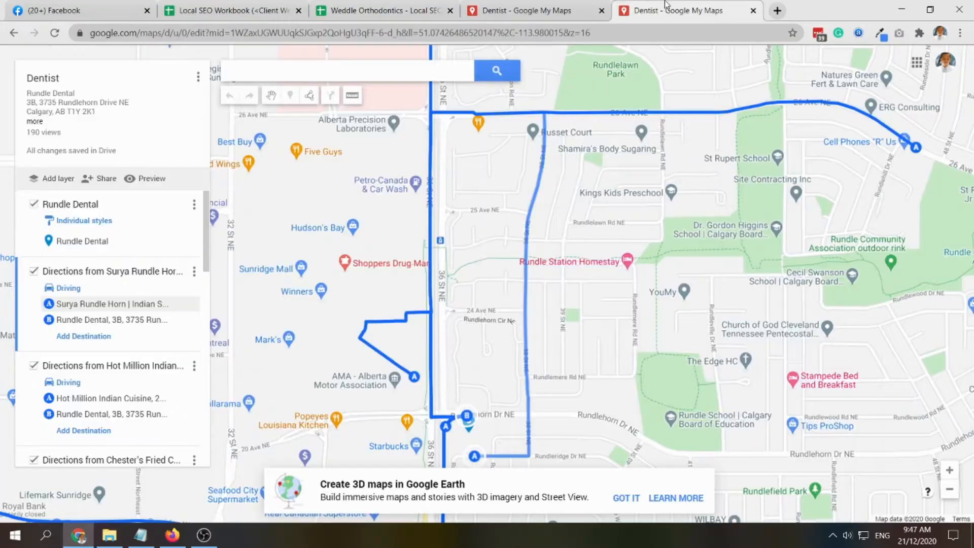
click(173, 535)
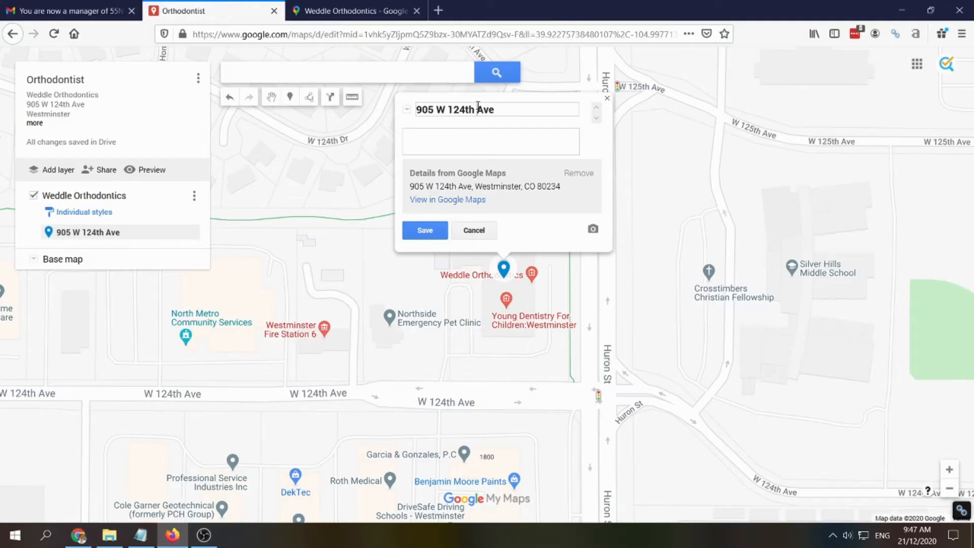
triple_click(516, 111)
key(ctrl+v)
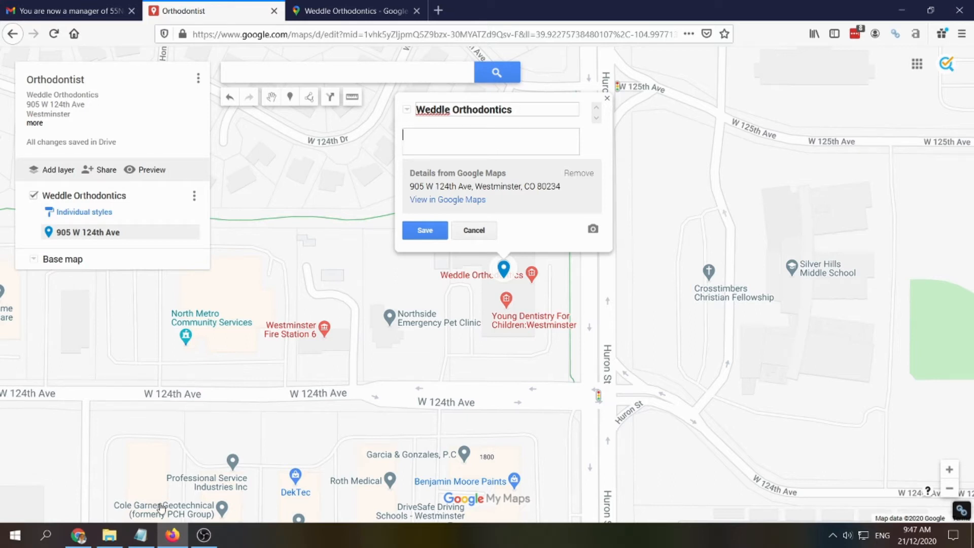
Switch to Chrome and copy the Street Address through Phone Number values from the Weddle Orthodontics Business Information sheet
click(78, 534)
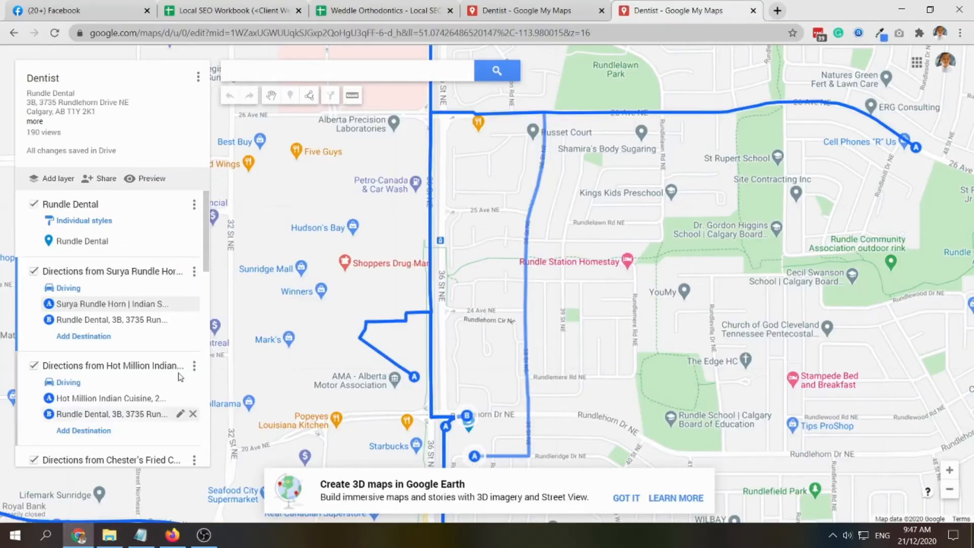
click(377, 10)
click(254, 199)
click(237, 186)
drag(237, 185, 230, 256)
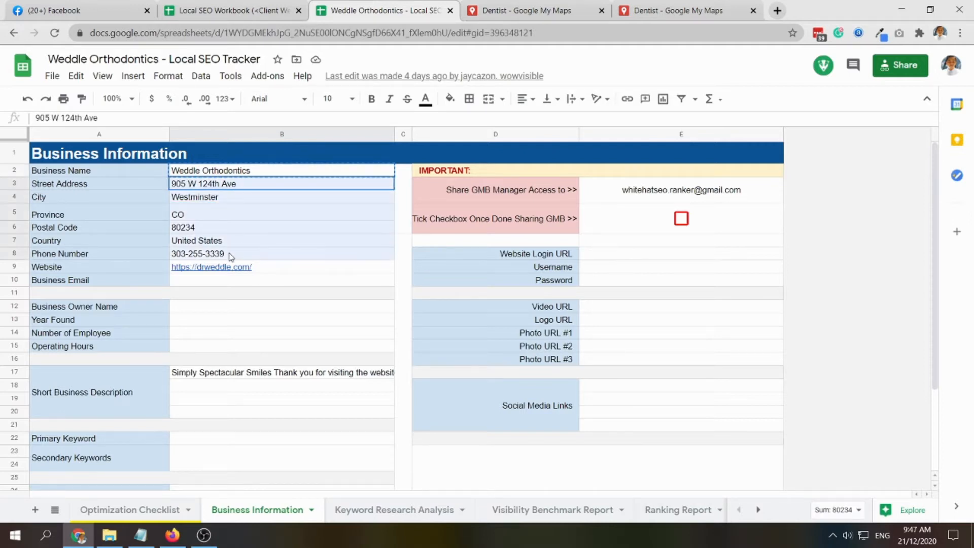
key(ctrl+c)
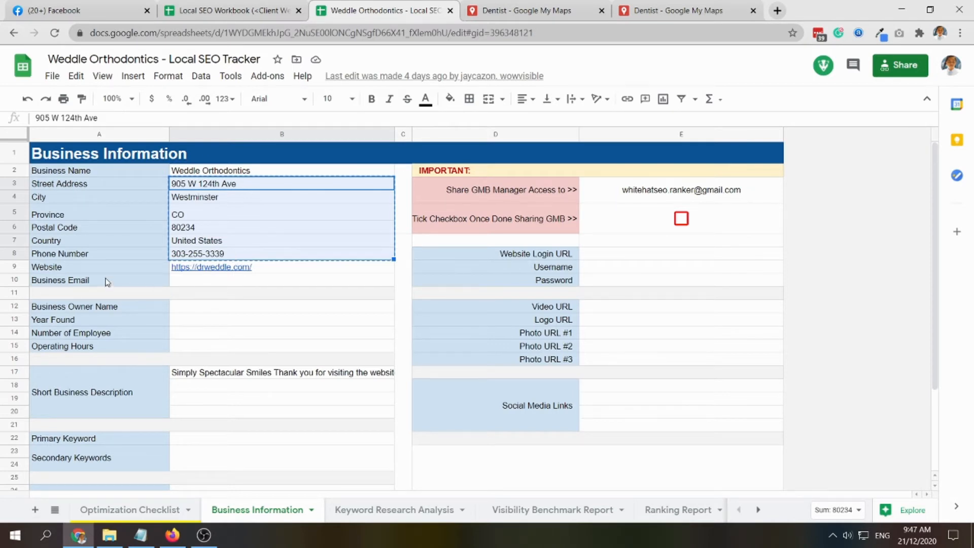
Switch to Firefox, paste the copied address and phone details into the marker's description and add a blank line below them
click(173, 535)
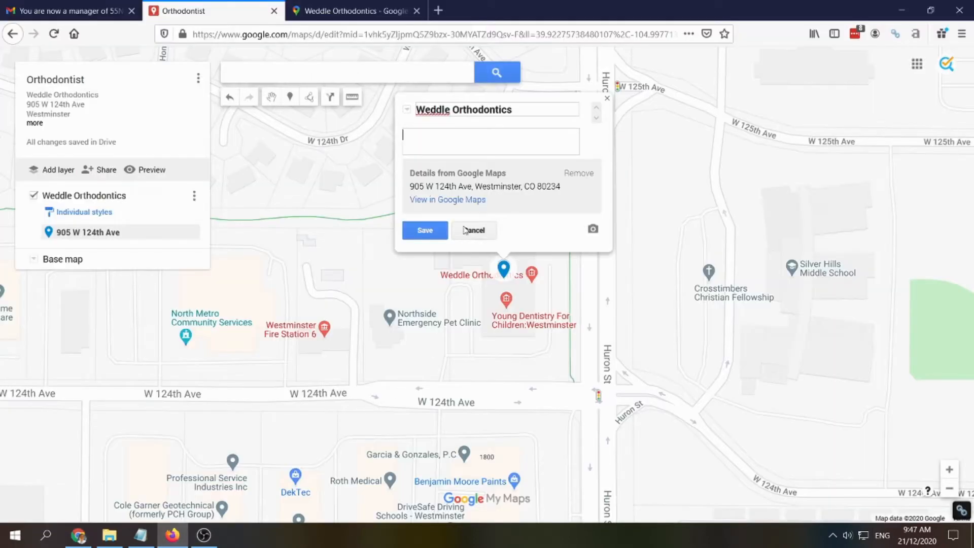
key(ctrl+v)
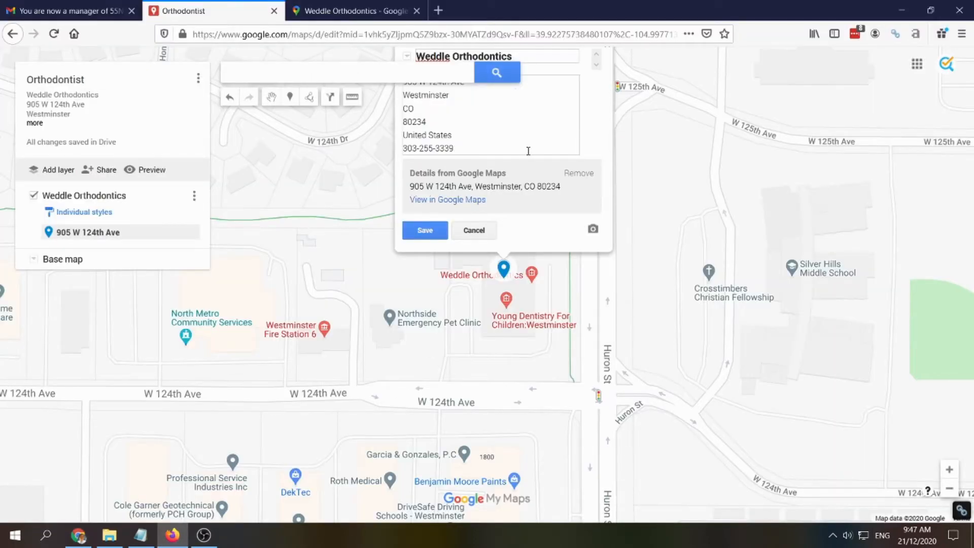
key(Return)
key(Return)
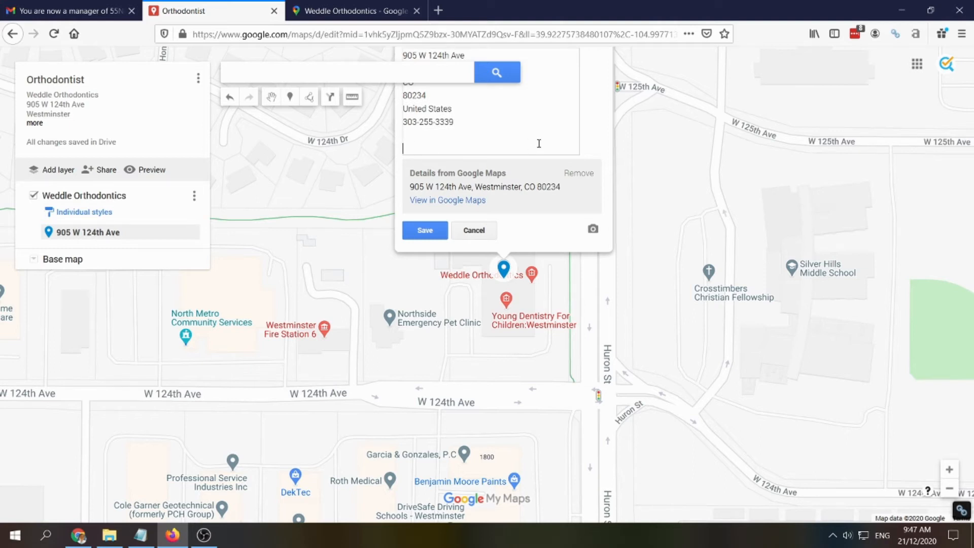
Switch to Chrome, open the Rundle Dental marker on the Dentist example map and examine its name and address block
click(79, 535)
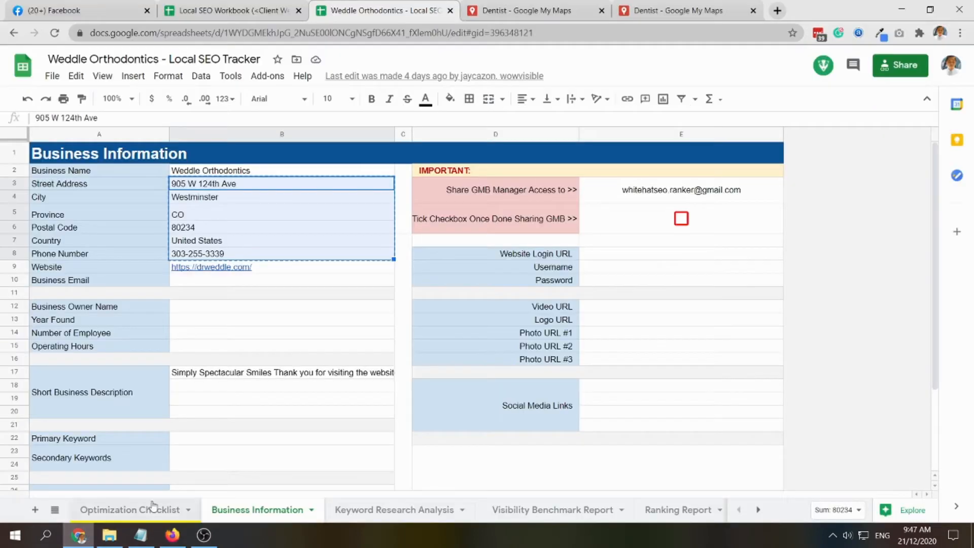
click(652, 10)
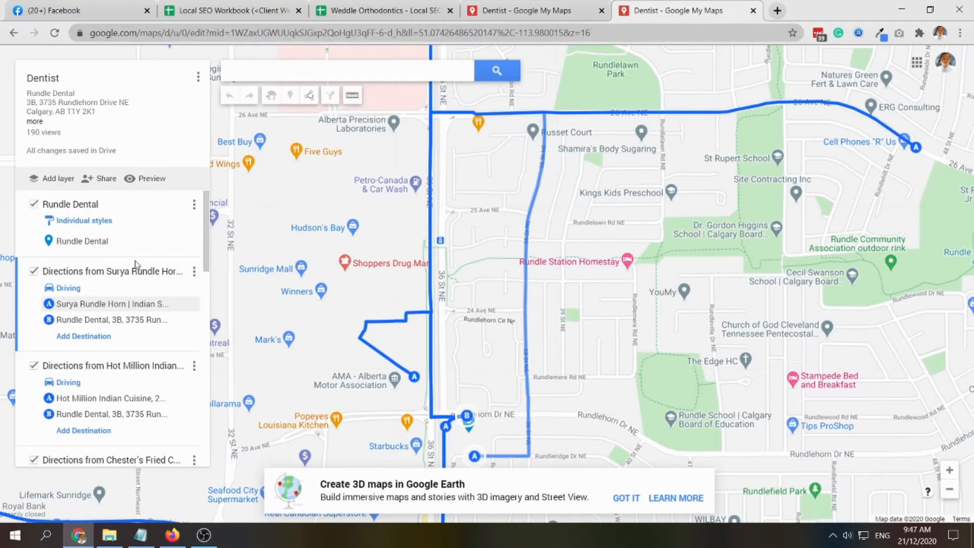
click(106, 244)
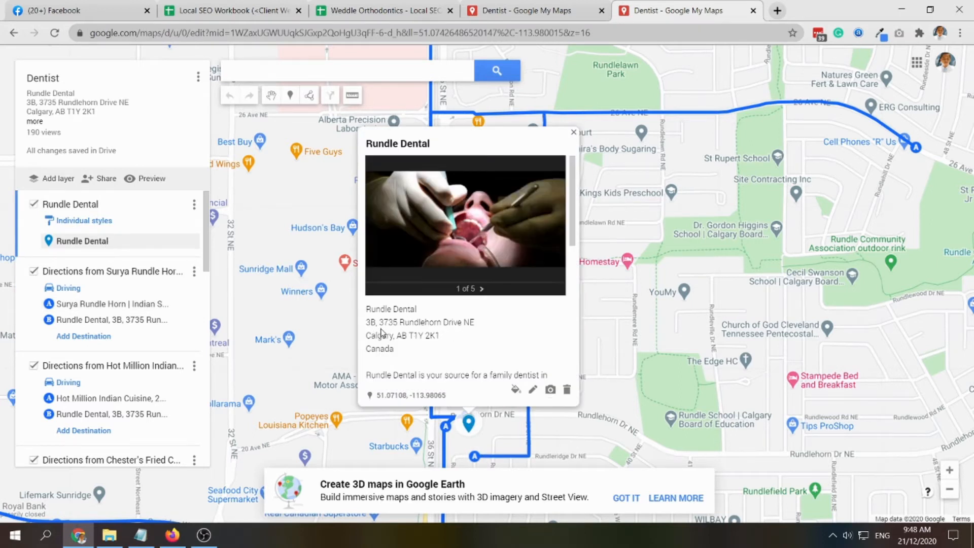
scroll(396, 330, down, 1)
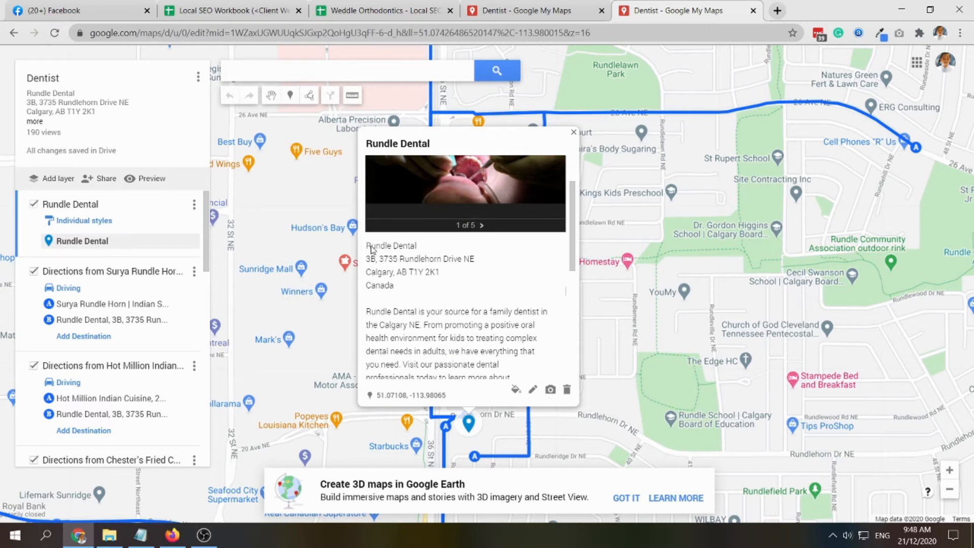
drag(366, 247, 402, 290)
click(401, 296)
drag(373, 250, 407, 289)
click(414, 289)
drag(370, 248, 415, 296)
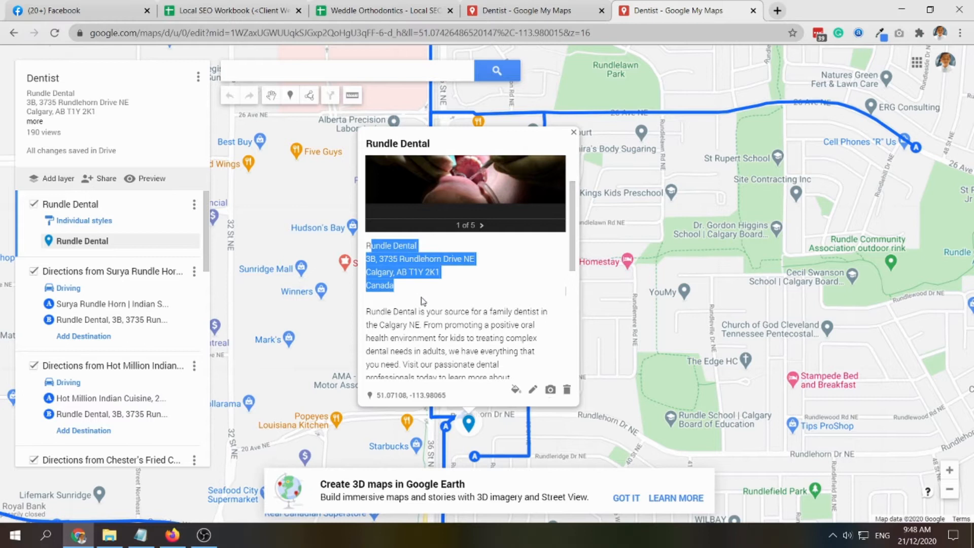
Return to the Rundle Dental marker in Chrome and examine how its description lays out the address, business summary and categories
click(172, 534)
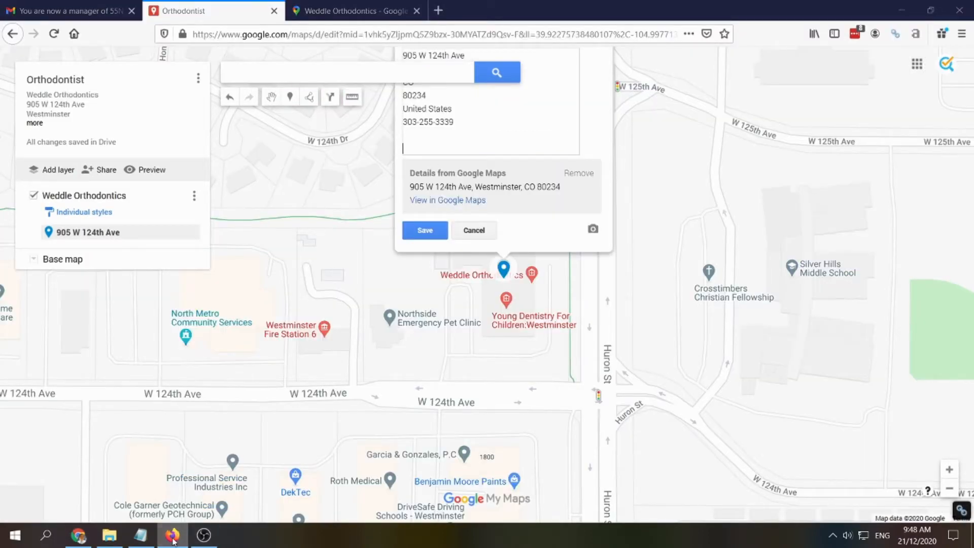
key(alt+Tab)
click(404, 289)
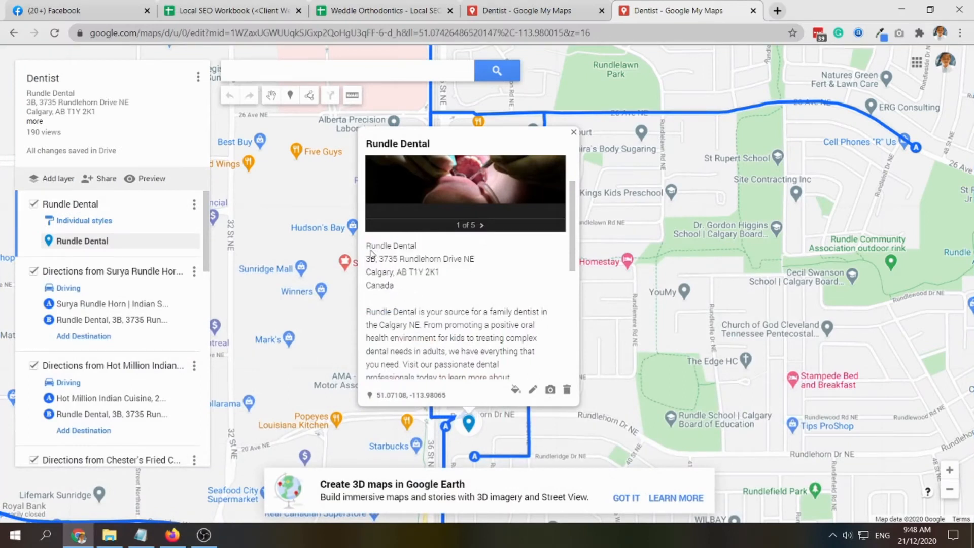
drag(366, 244, 403, 297)
click(408, 292)
scroll(458, 298, down, 3)
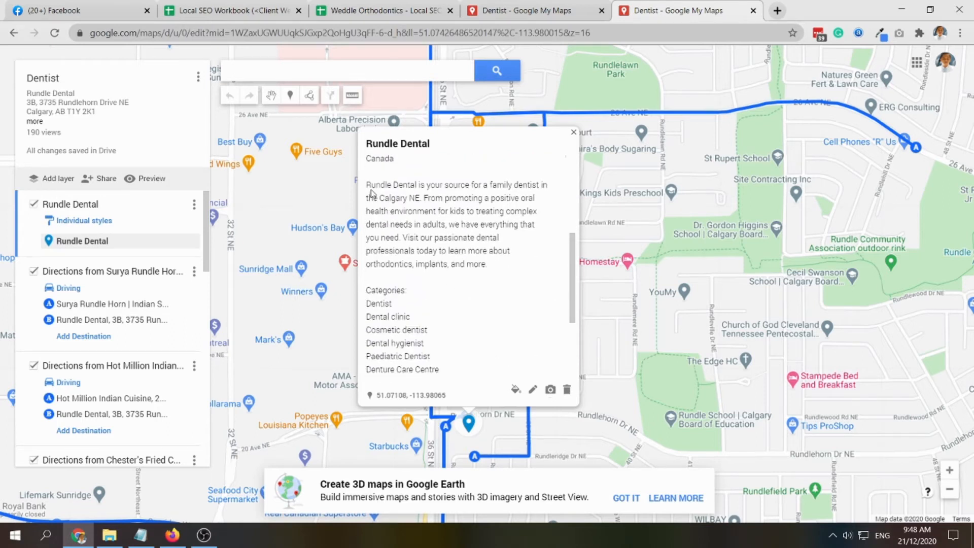
drag(367, 187, 508, 262)
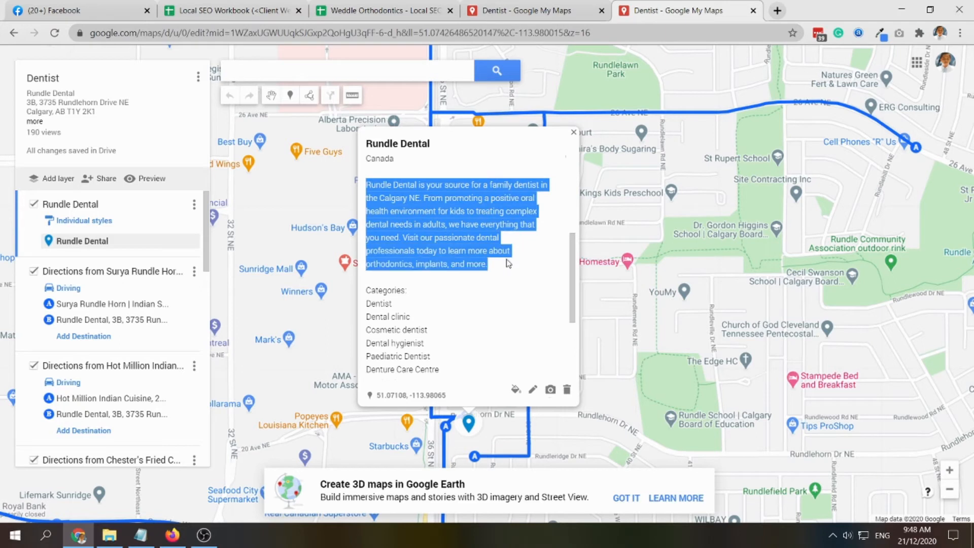
scroll(477, 294, down, 2)
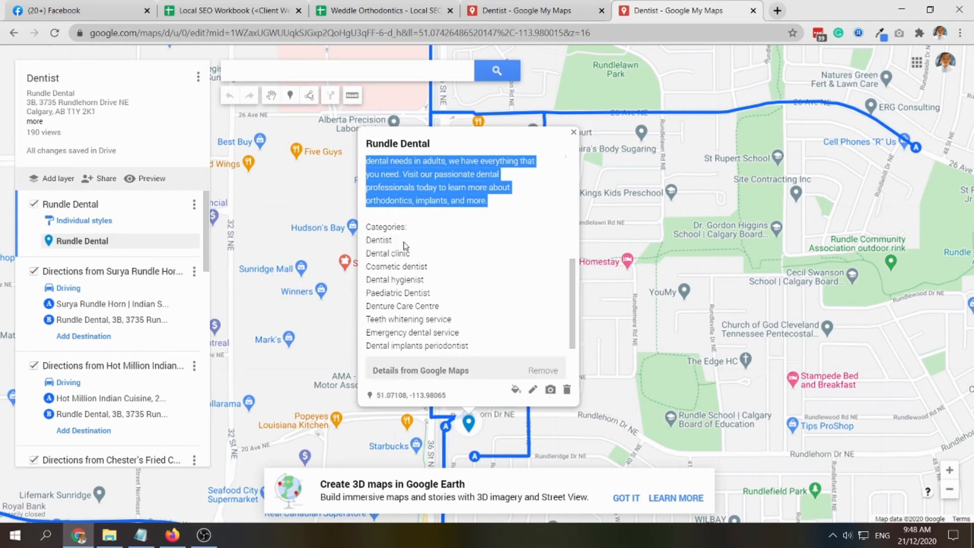
Examine the Categories list in the Rundle Dental marker's description, from Dentist through Dental implants periodontist
drag(368, 227, 438, 260)
click(406, 256)
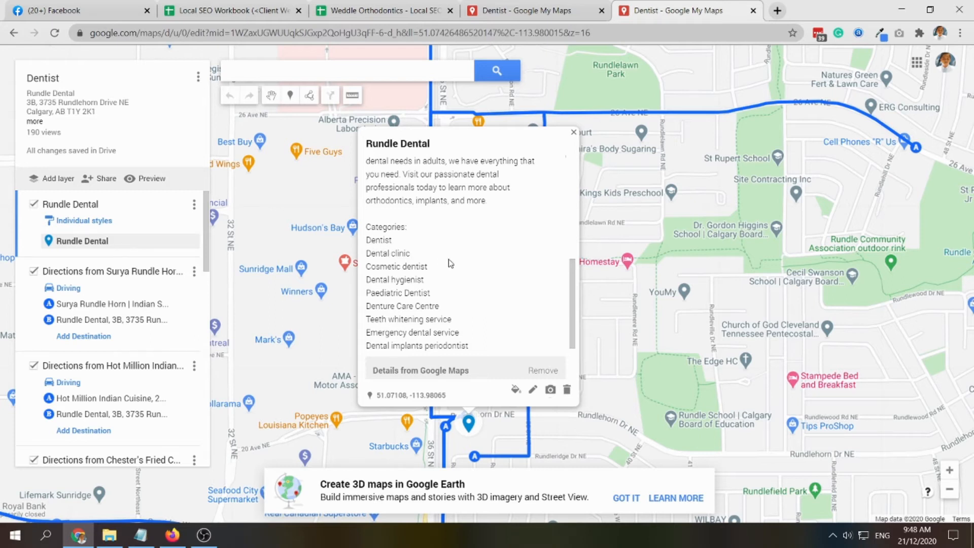
double_click(369, 242)
scroll(432, 266, down, 3)
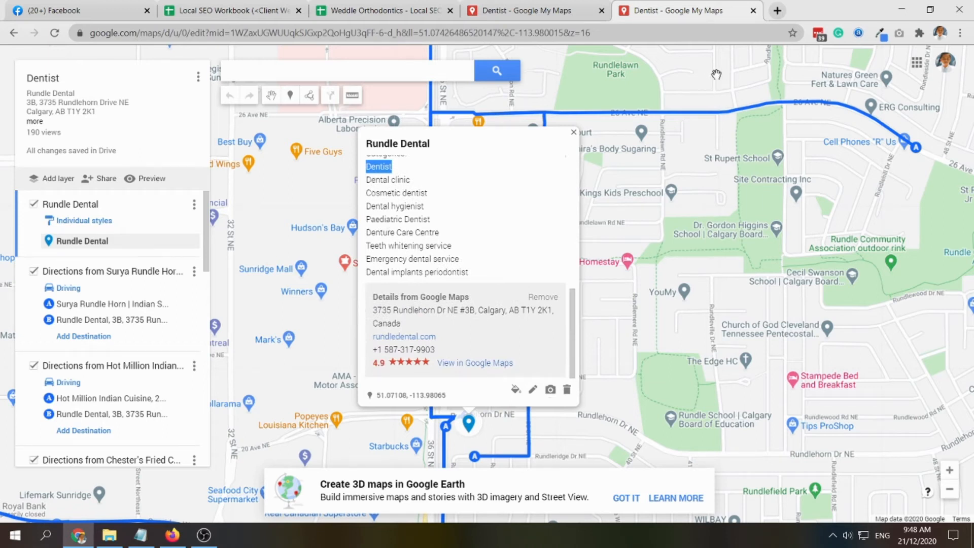
Open the Local SEO Workbook's Category Relevancy Matrix and select rows 3 to 13 of the GMB Category Available column
click(214, 6)
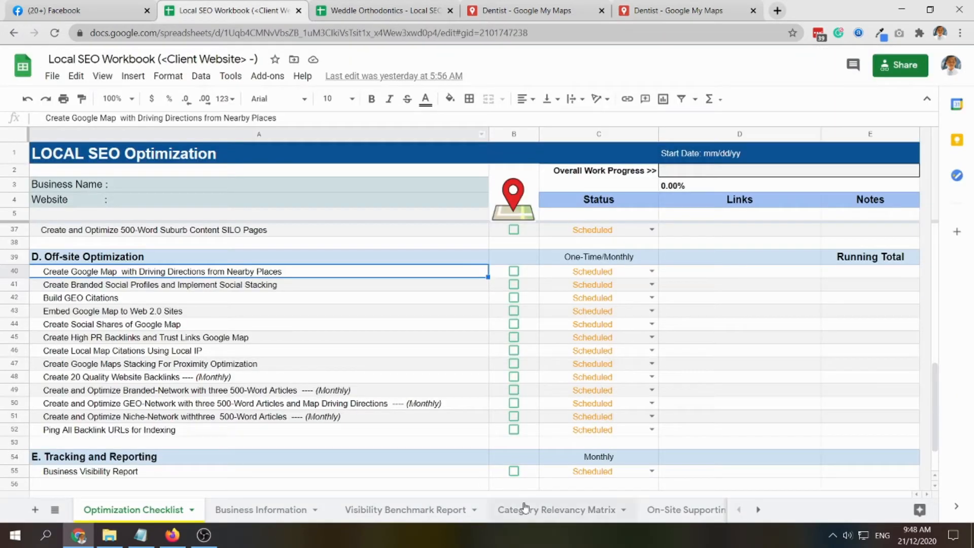
click(551, 515)
click(344, 193)
drag(344, 194, 337, 319)
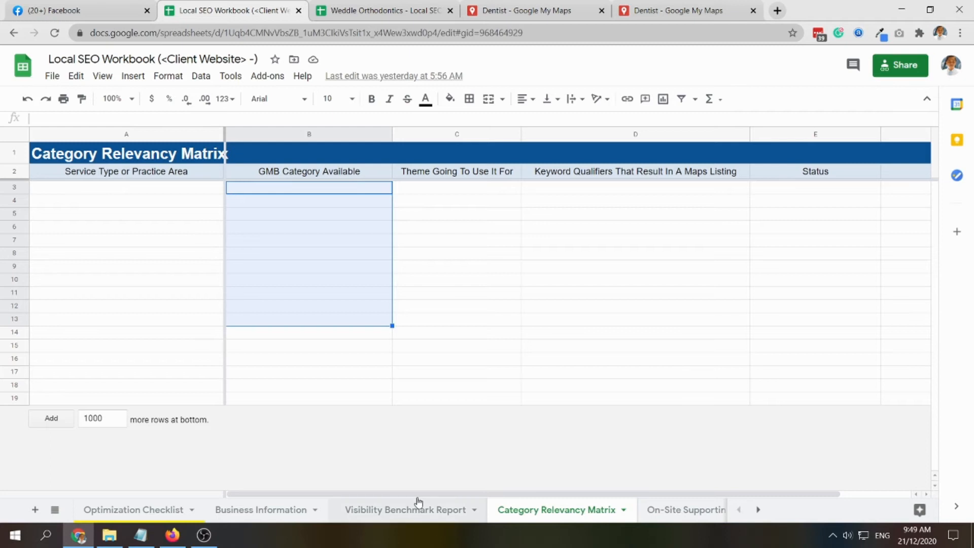
Find the "Research GMB Categories and Match to Service or Product Pages" task in the workbook's Optimization Checklist
click(143, 509)
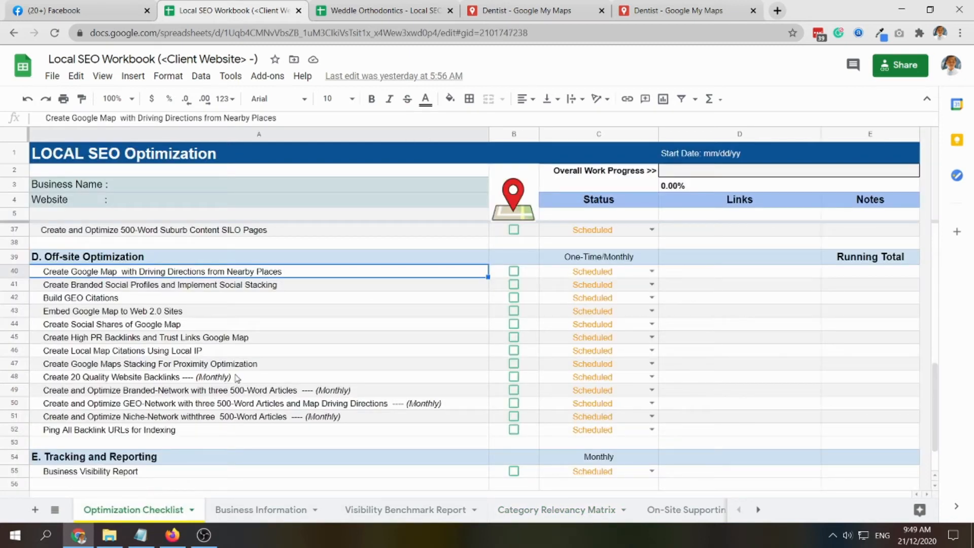
scroll(113, 271, up, 9)
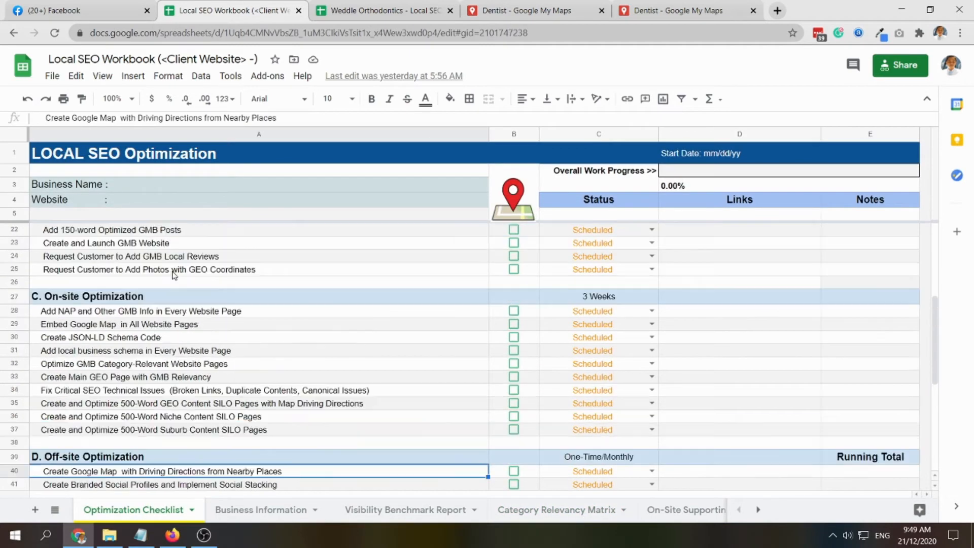
click(146, 261)
scroll(234, 292, down, 4)
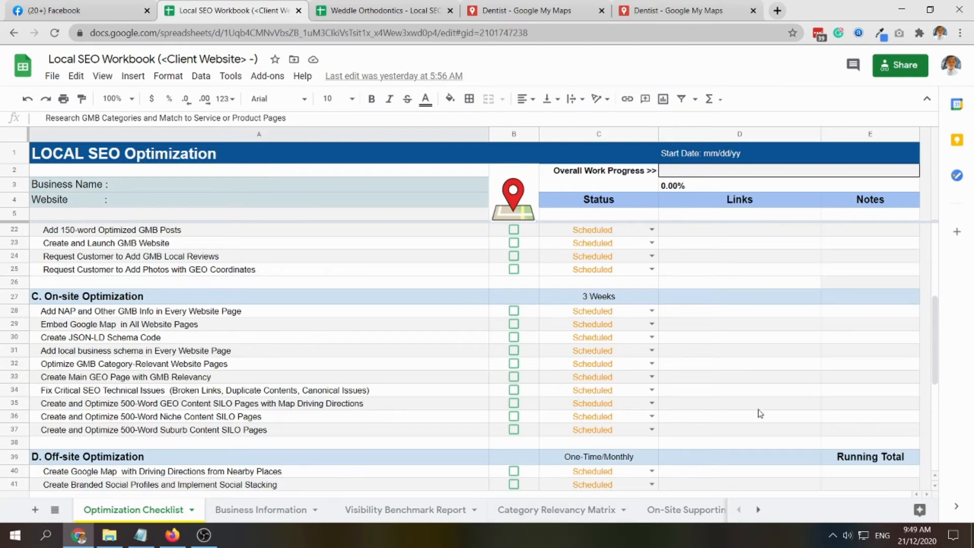
Sign in to Google My Business at google.com/business in a new browser tab and open the Wright's Shed Co. location
click(777, 11)
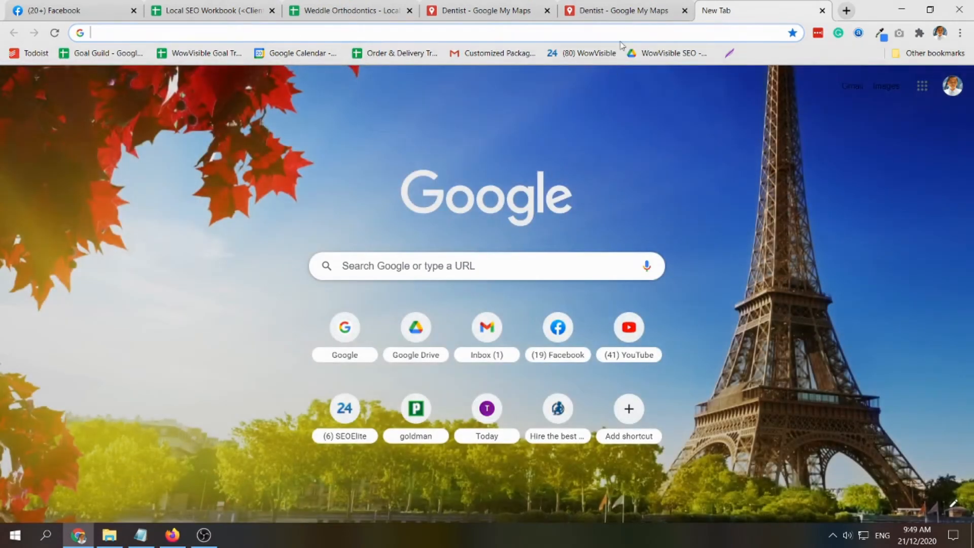
text(googl)
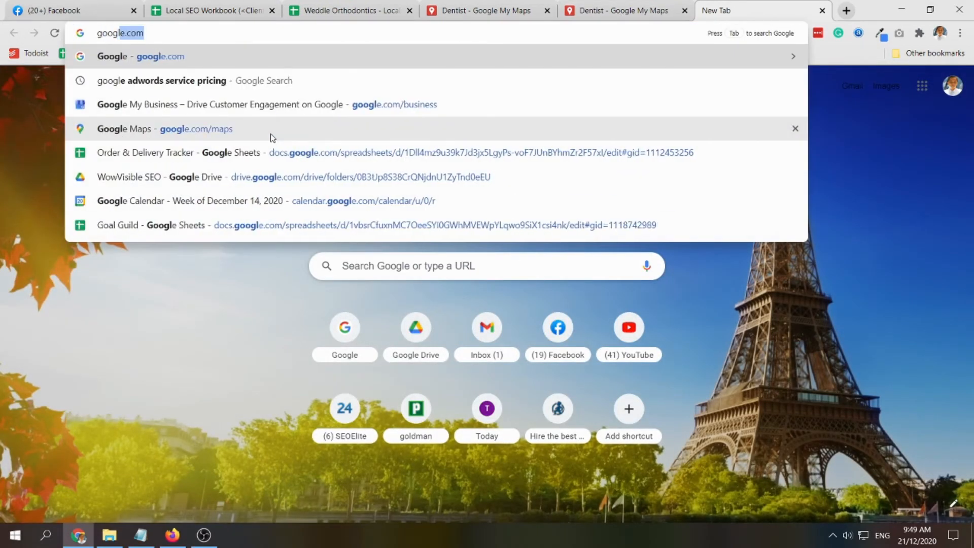
text(.e)
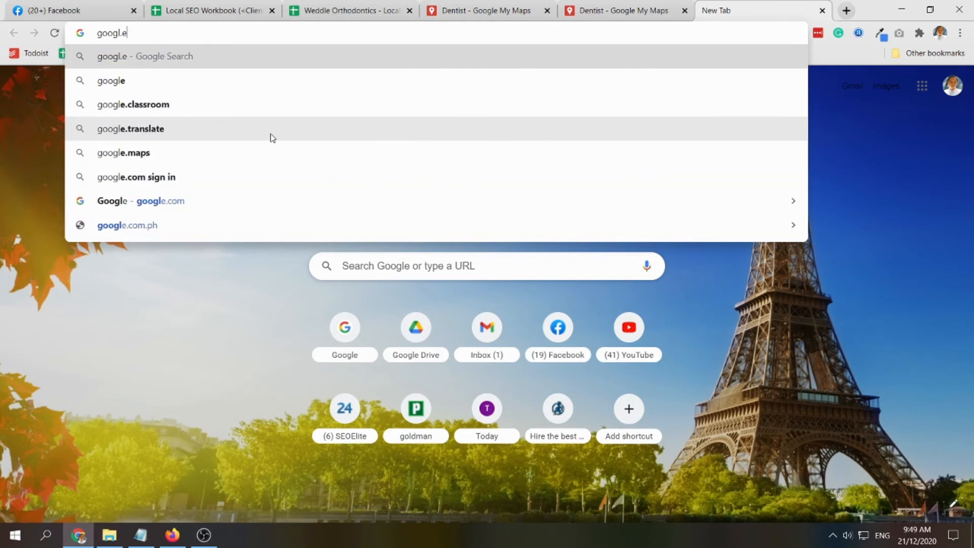
key(BackSpace)
key(BackSpace)
text(e.com/bu)
key(Return)
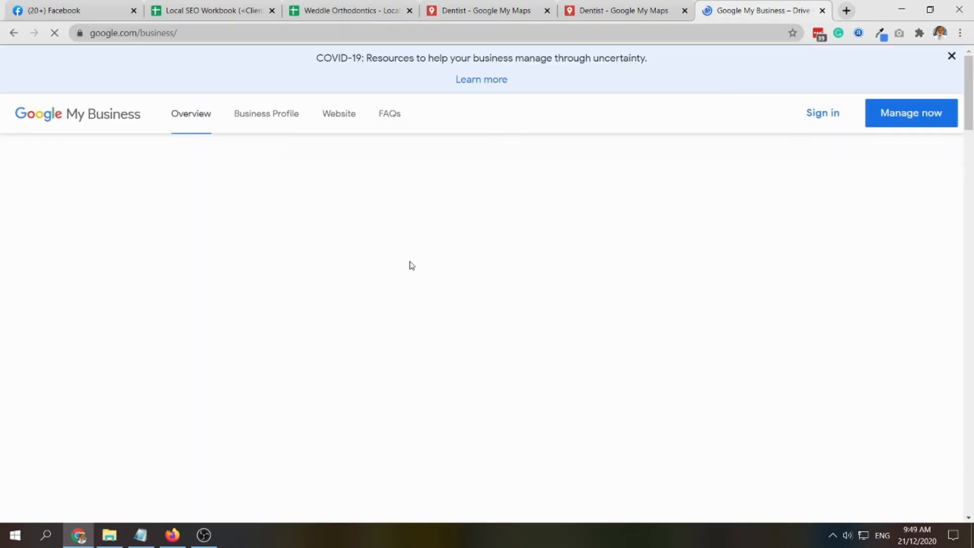
click(822, 114)
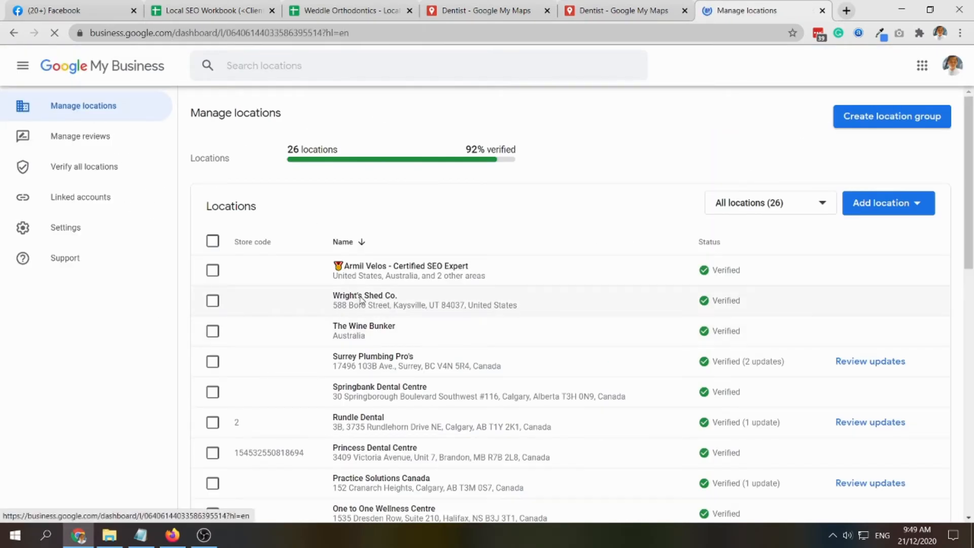
click(362, 299)
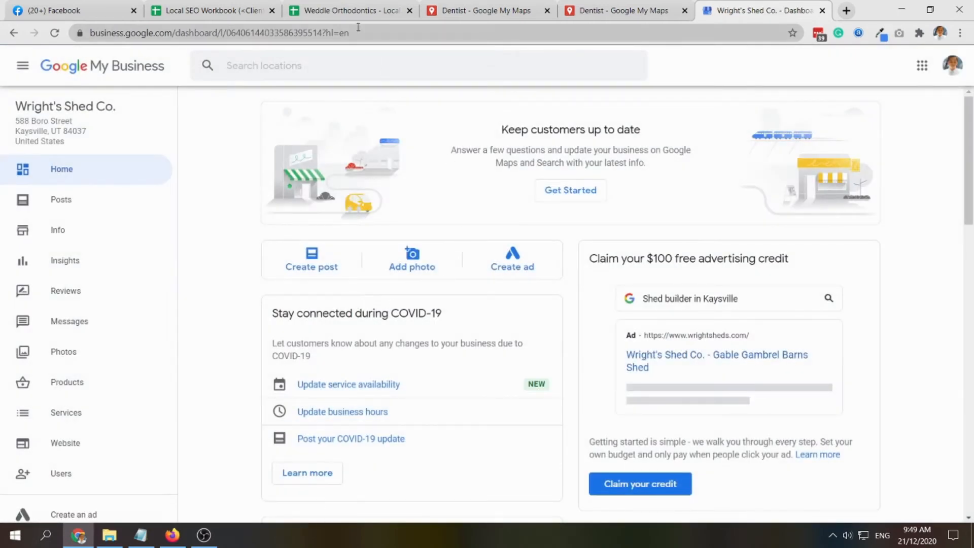
Check the Weddle Orthodontics tracker and reopen the Category Relevancy Matrix in the Local SEO Workbook
click(355, 12)
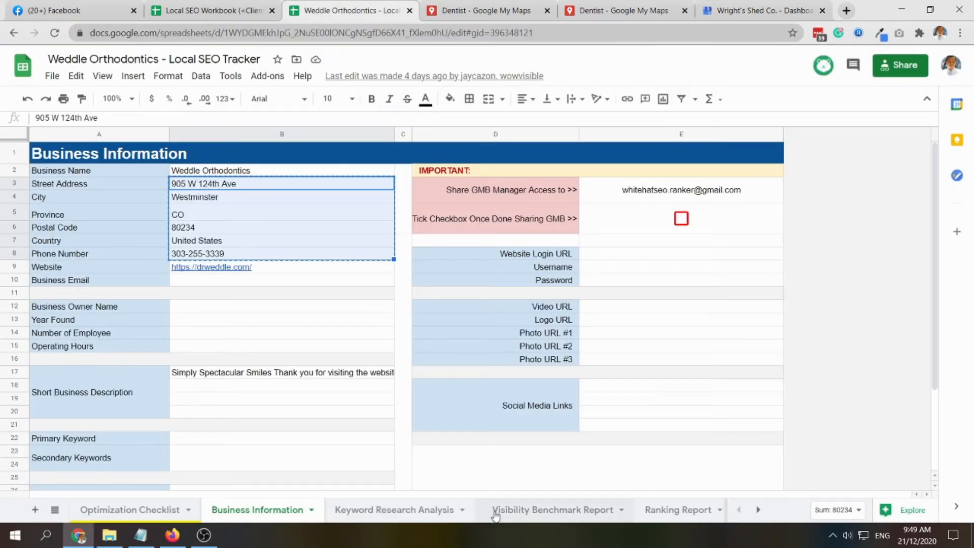
click(215, 15)
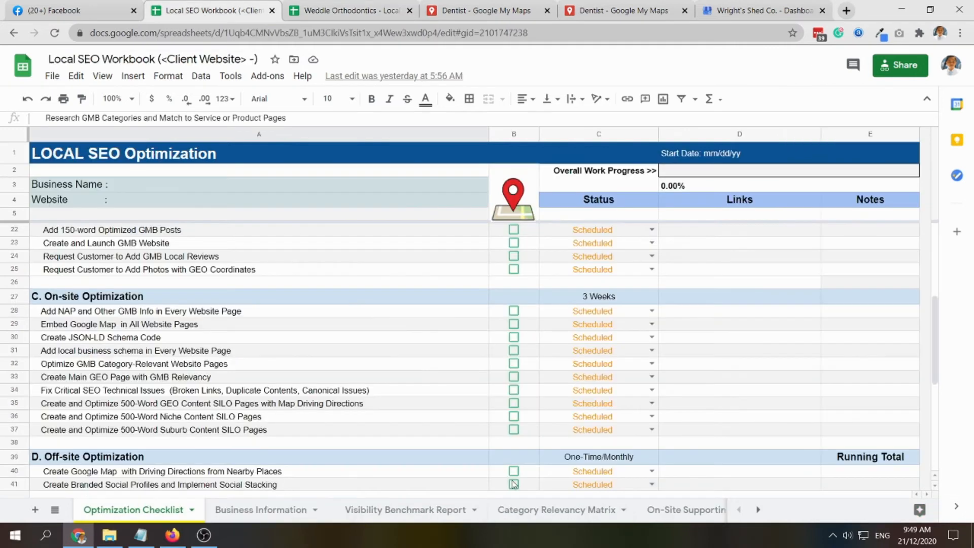
click(545, 513)
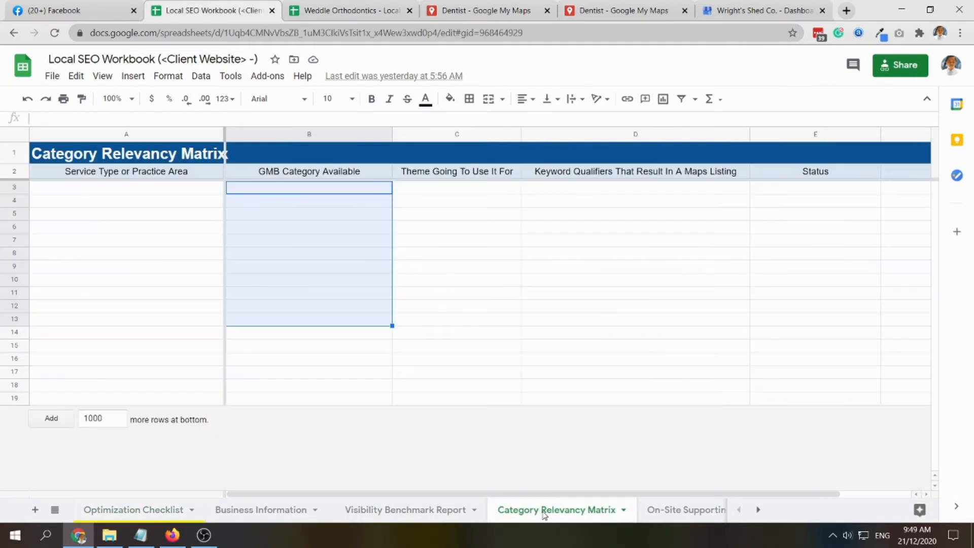
Examine the primary and additional category settings in Wright's Shed Co.'s Google My Business info, and close them without changes
click(741, 11)
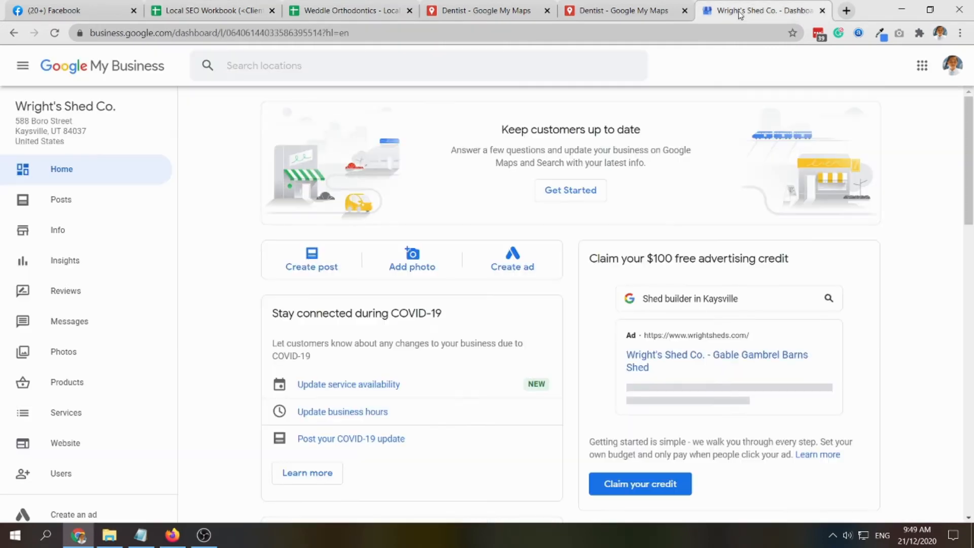
click(67, 233)
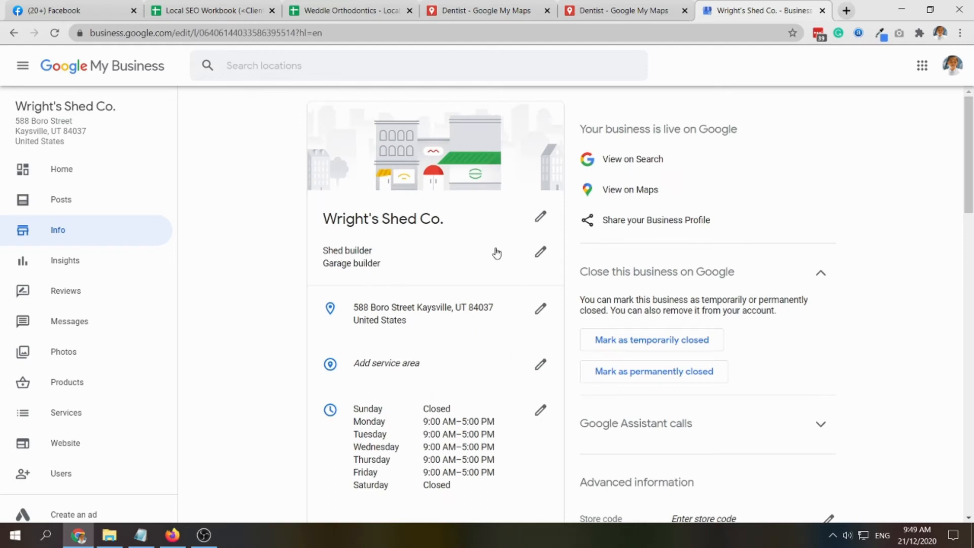
click(541, 252)
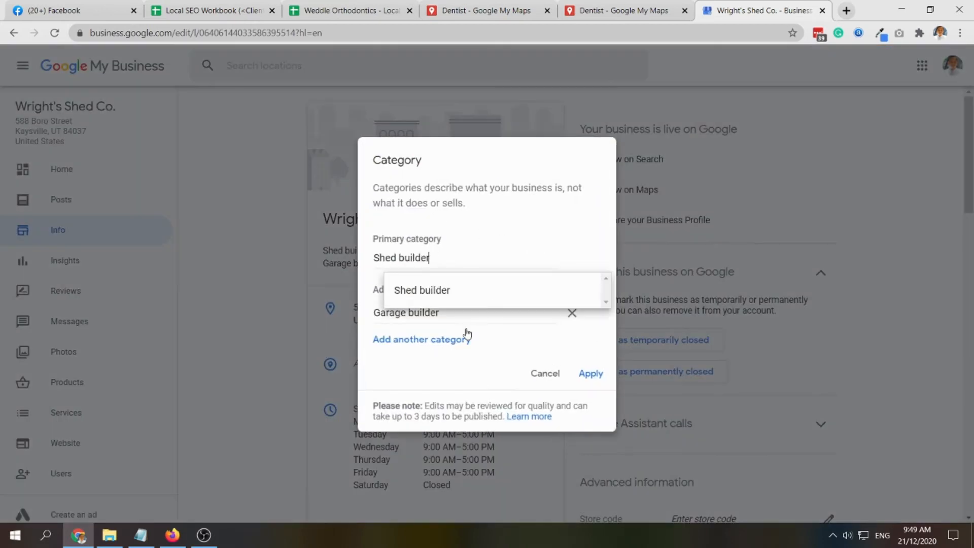
click(544, 374)
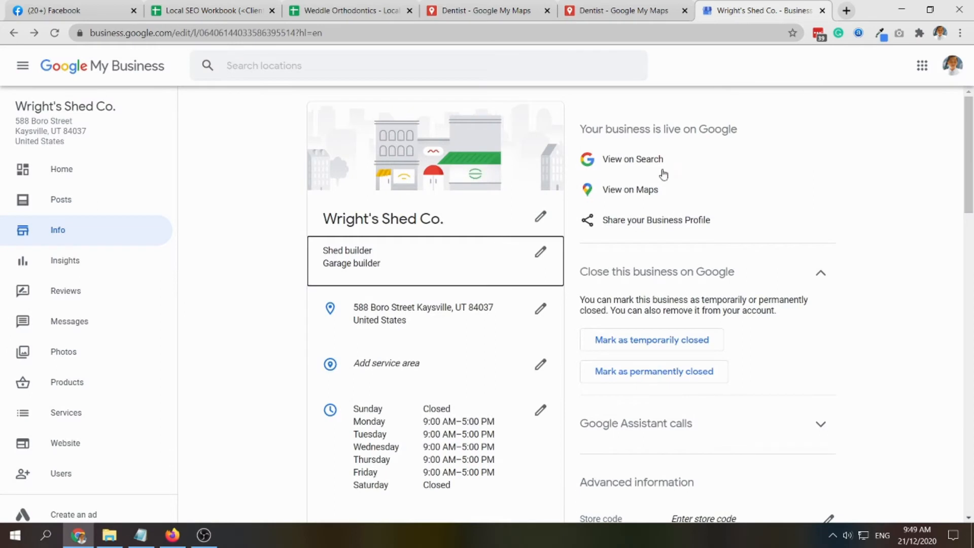
Switch to Firefox and select the last lines of the marker's description, including the postal code, country and phone number
click(175, 536)
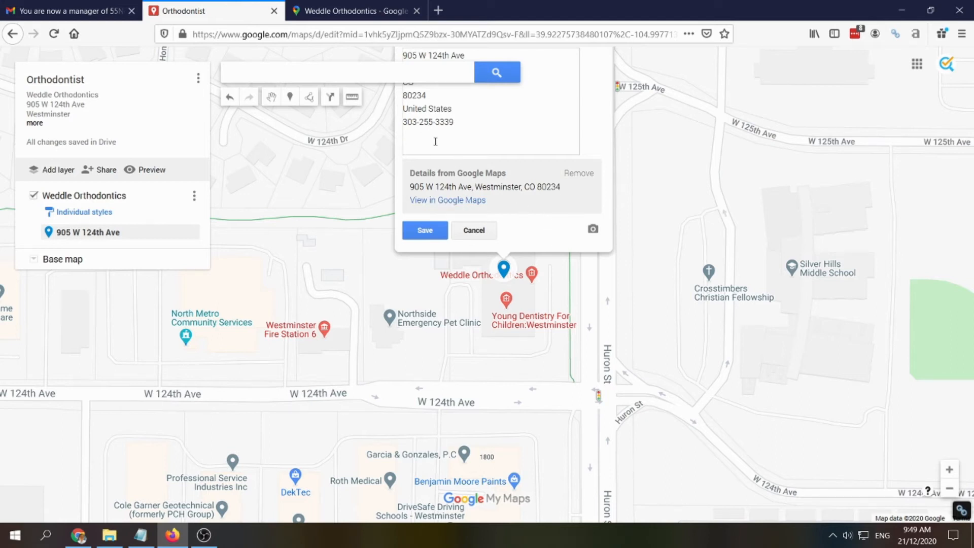
click(452, 153)
key(shift+Up)
key(shift+Up)
key(shift+Up)
key(shift+Up)
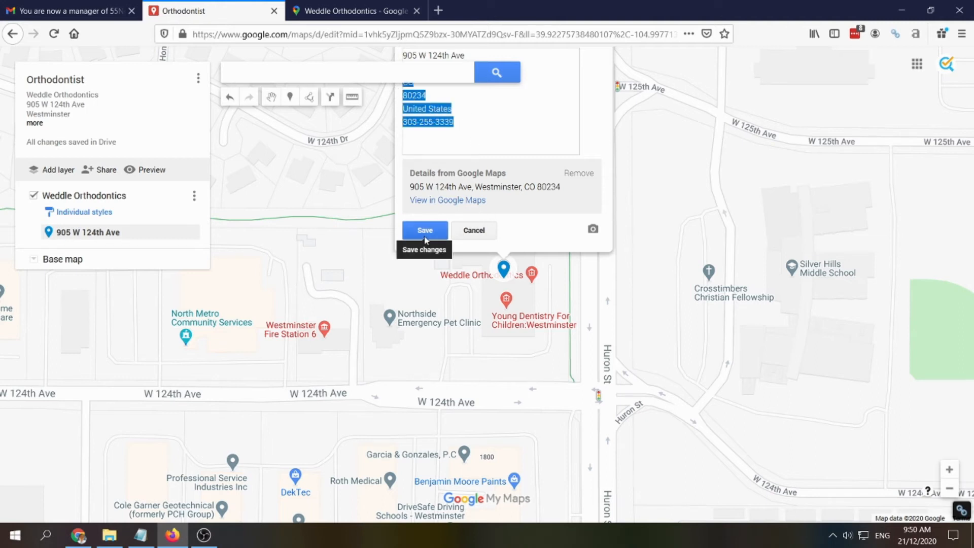
Switch to Chrome and open the Rundle Dental marker on the first Dentist map to examine its photos
click(80, 538)
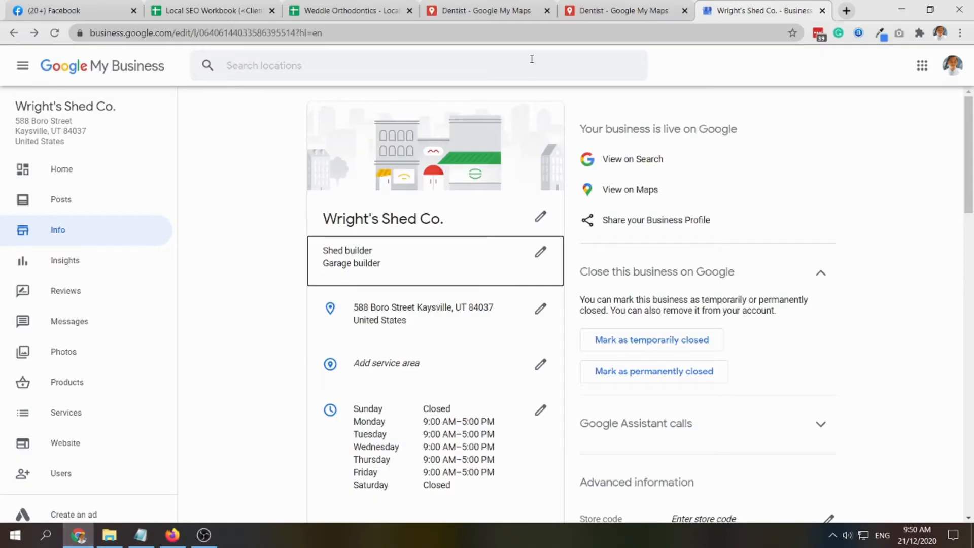
click(496, 8)
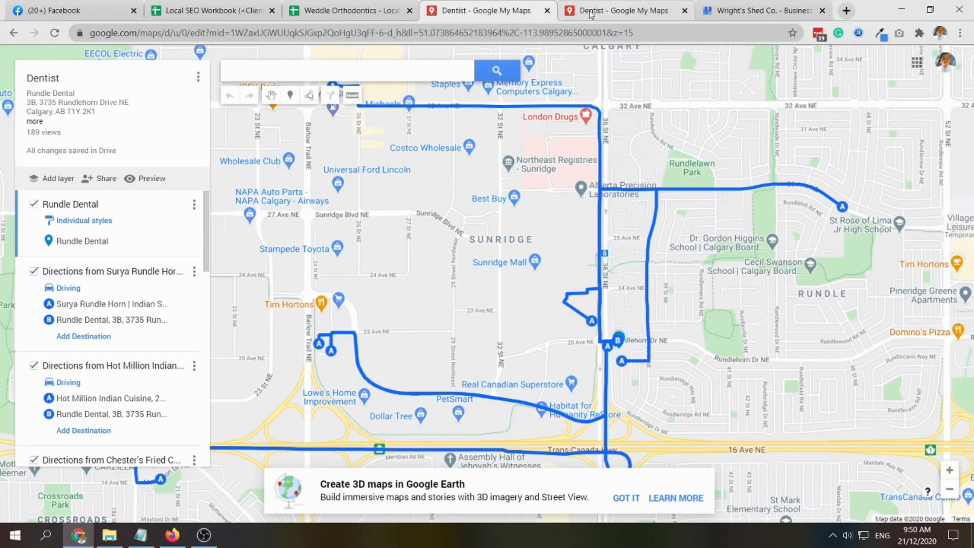
click(618, 339)
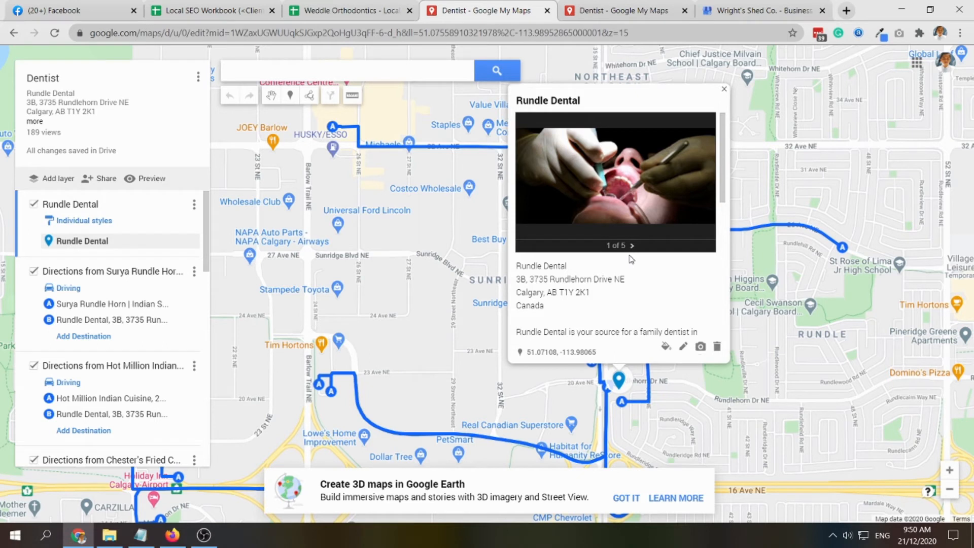
Find the "Optimize and GEO Tag Photos" task in the Local SEO Workbook's Optimization Checklist
click(213, 7)
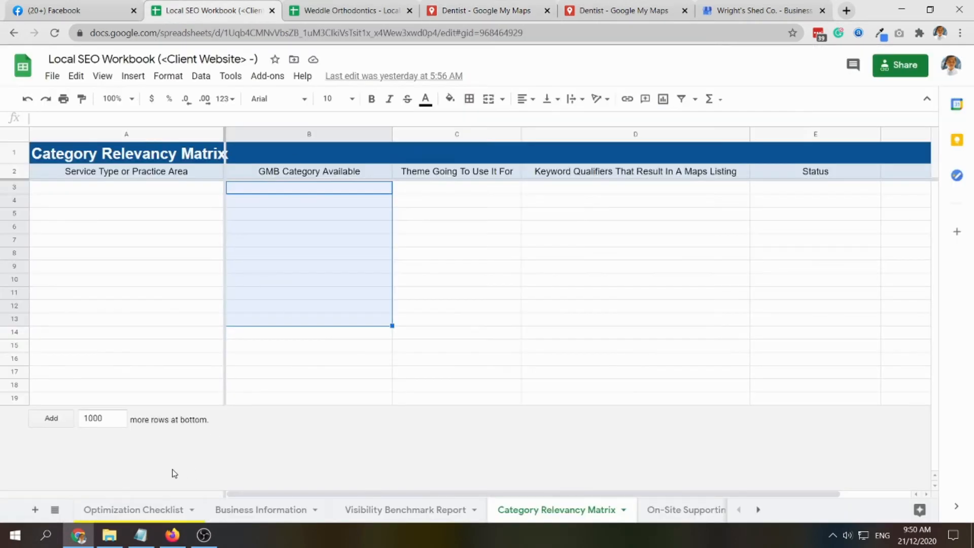
click(135, 510)
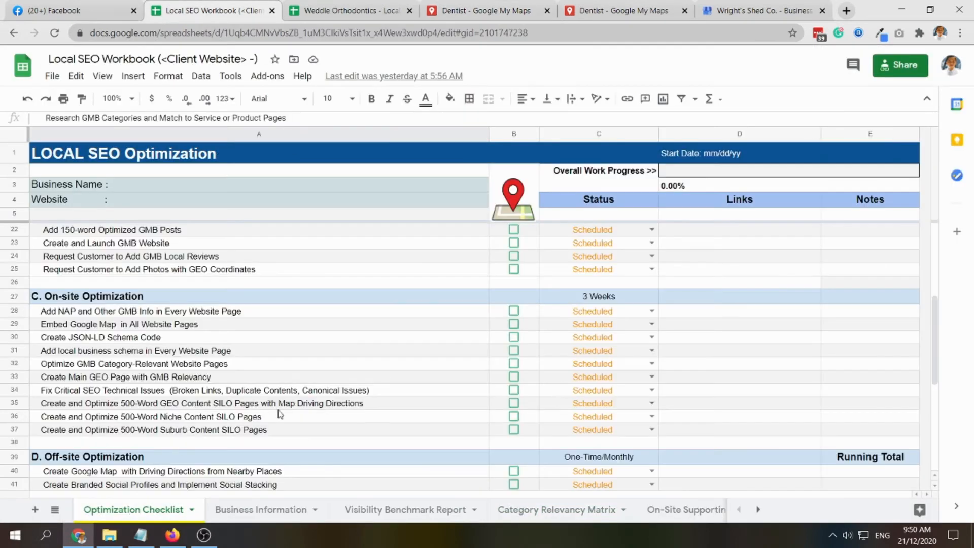
scroll(280, 414, up, 4)
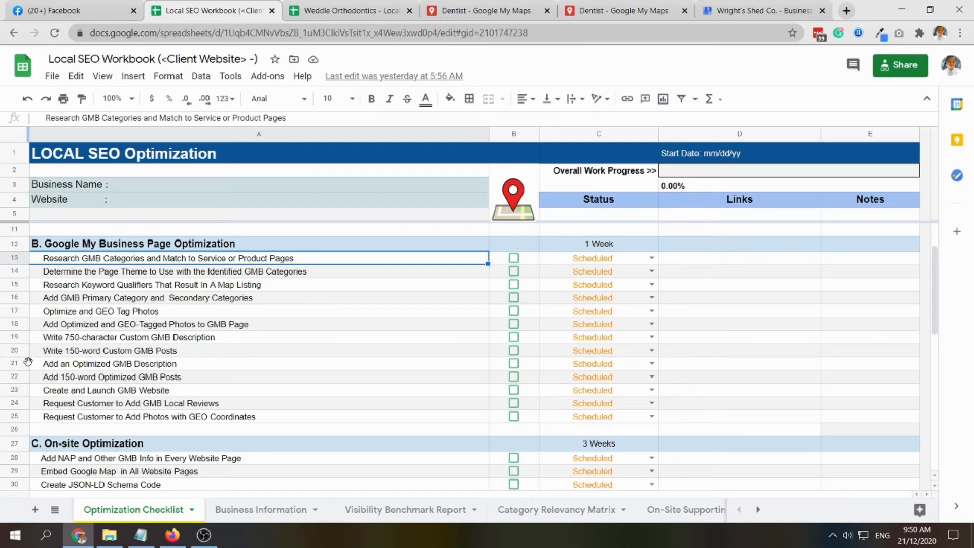
click(158, 315)
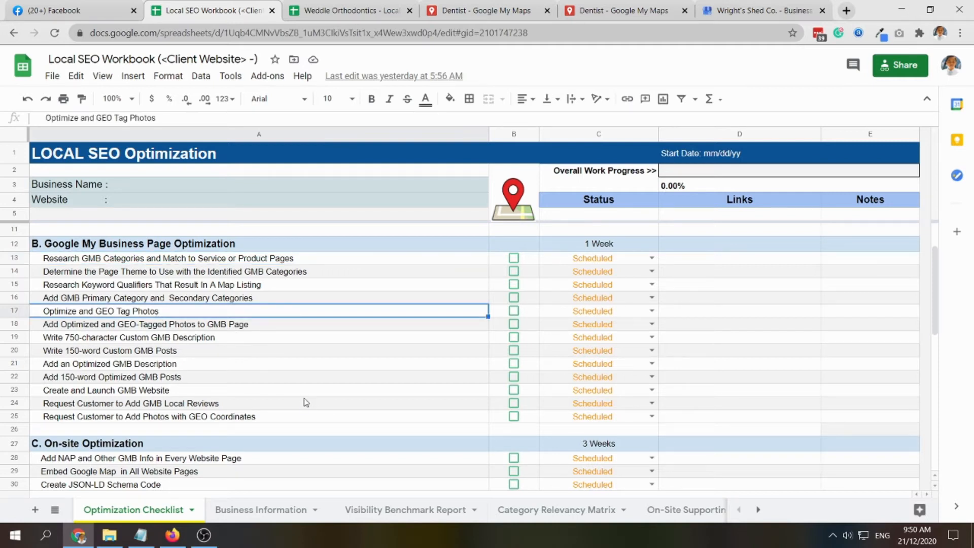
In Chrome, examine the Rundle Dental marker's second photo and its image chooser on the second Dentist map, and switch back to Firefox
click(173, 535)
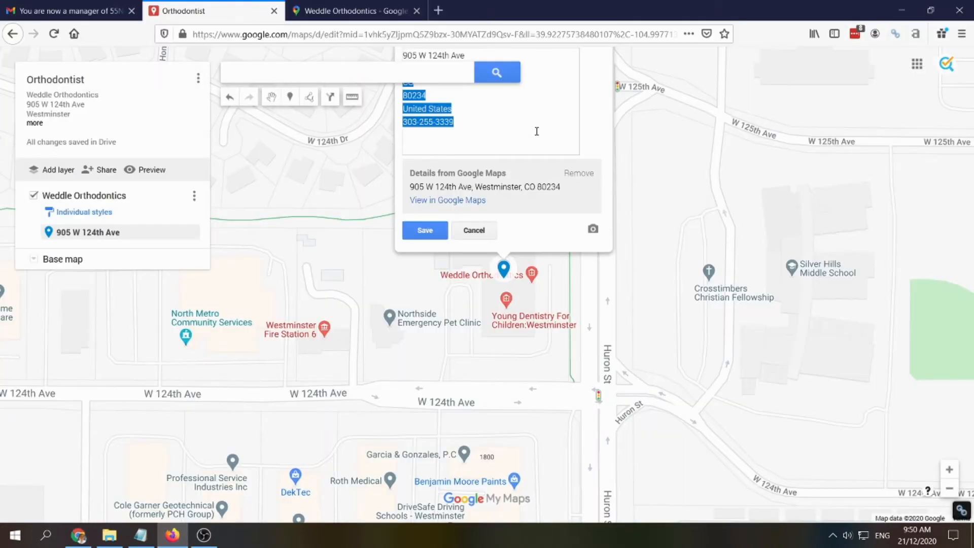
click(79, 535)
click(623, 11)
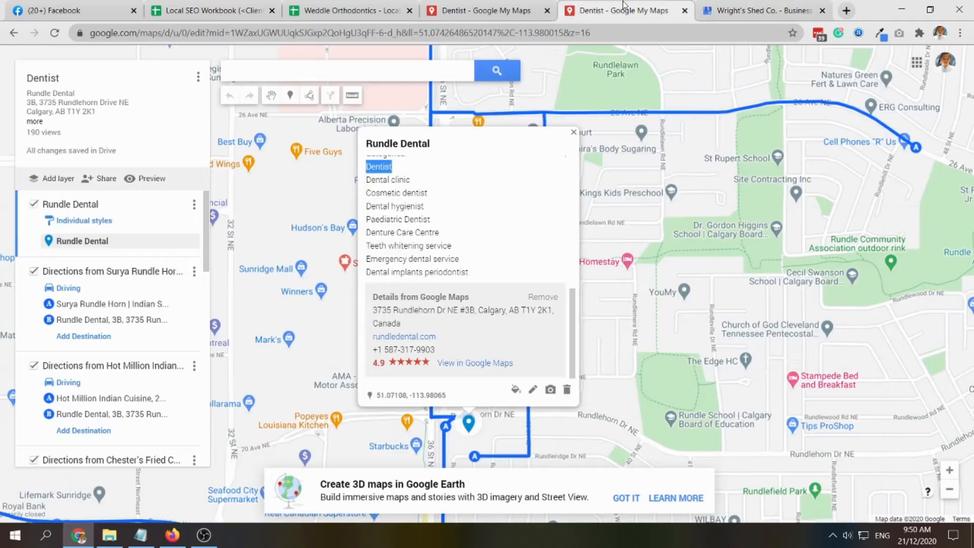
scroll(488, 222, up, 5)
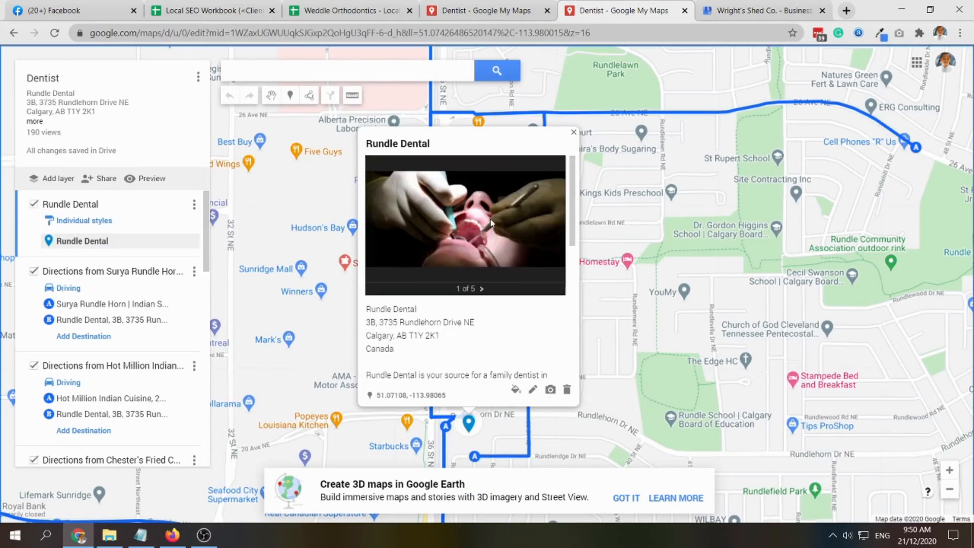
click(481, 288)
scroll(530, 279, down, 3)
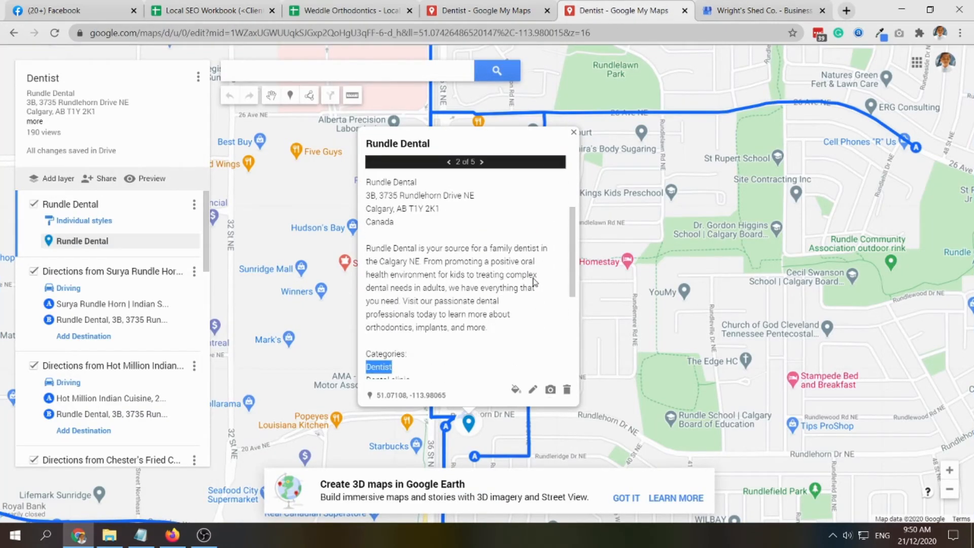
click(551, 391)
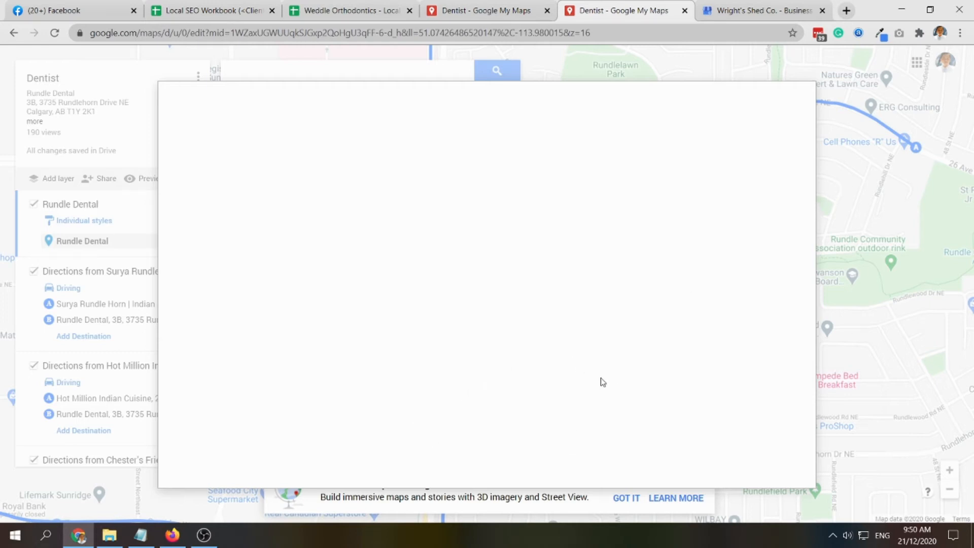
click(172, 535)
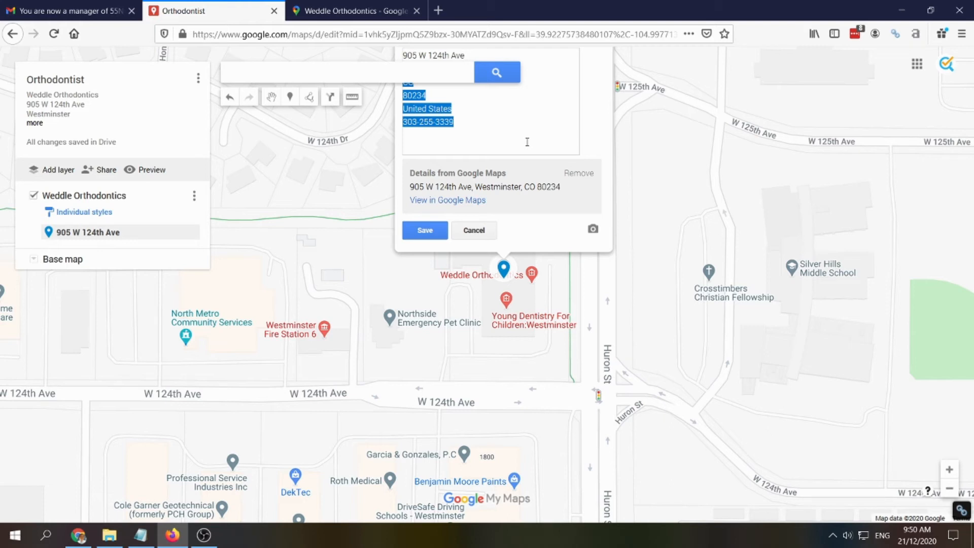
Save the Weddle Orthodontics marker's edited details, and load google.com in the tab showing its Google Maps place page
click(425, 231)
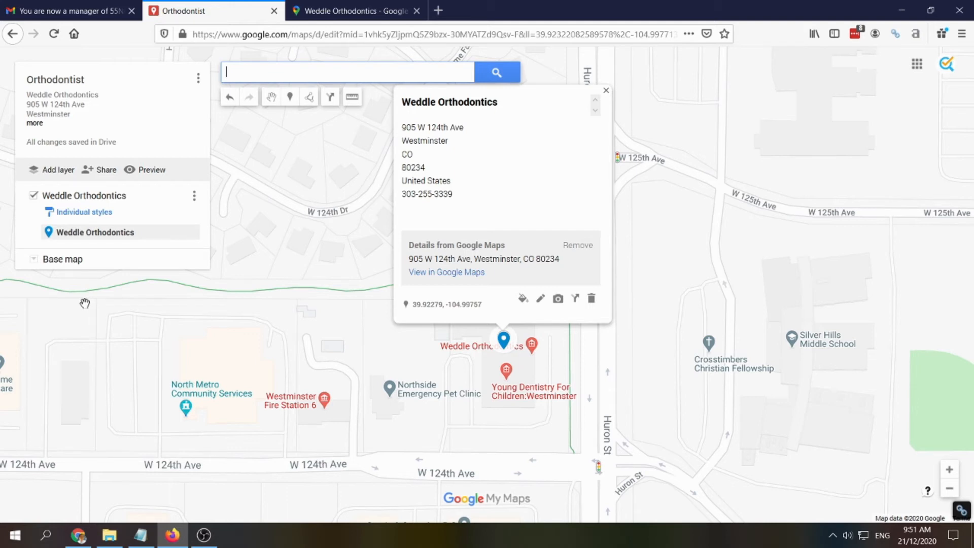
key(ctrl+Tab)
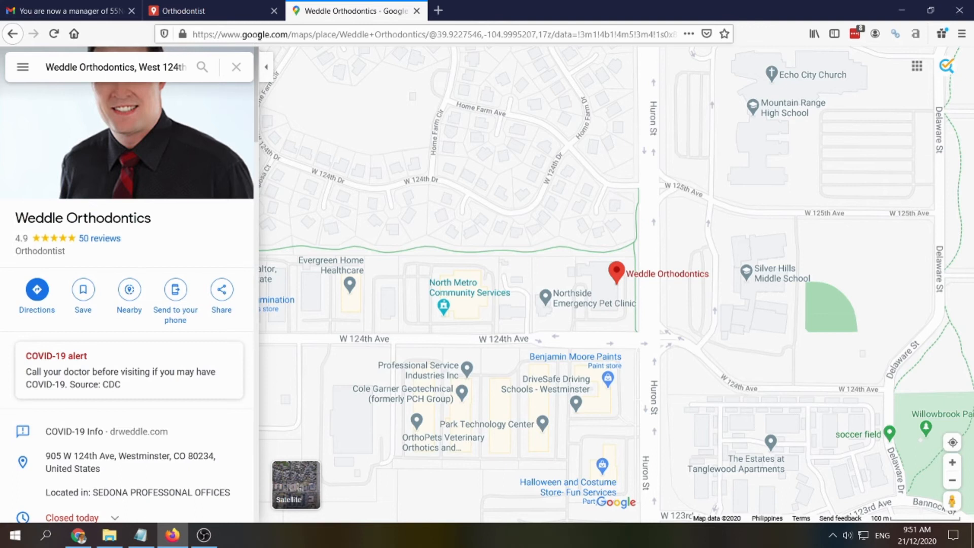
click(262, 34)
text(google.com/)
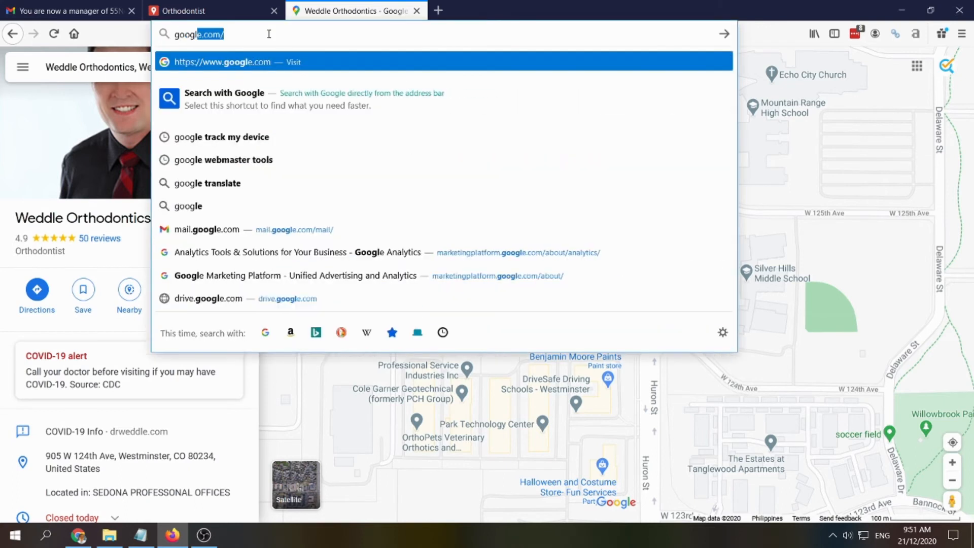
key(Return)
Copy the business name "Weddle Orthodontics" from the description of the Orthodontist map
click(104, 11)
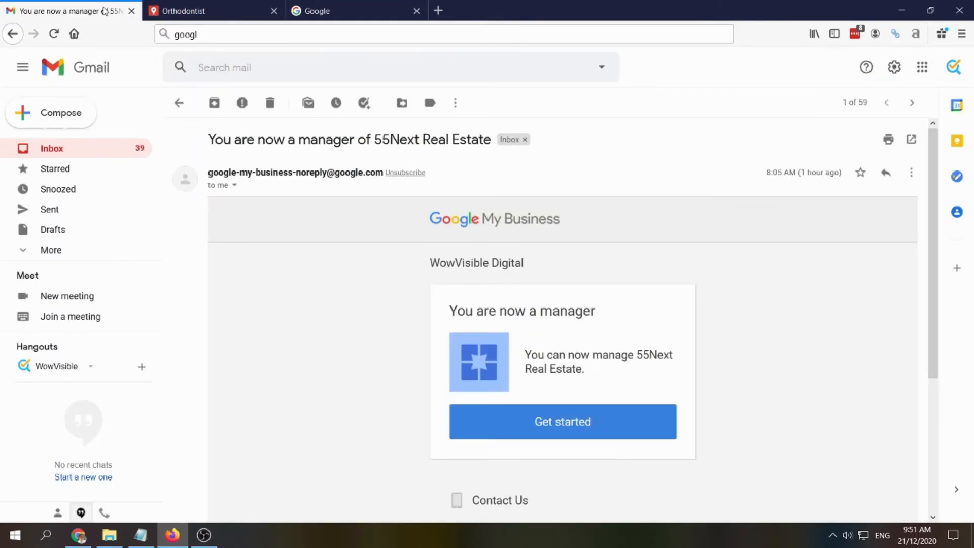
click(199, 11)
drag(99, 95, 23, 97)
key(ctrl+c)
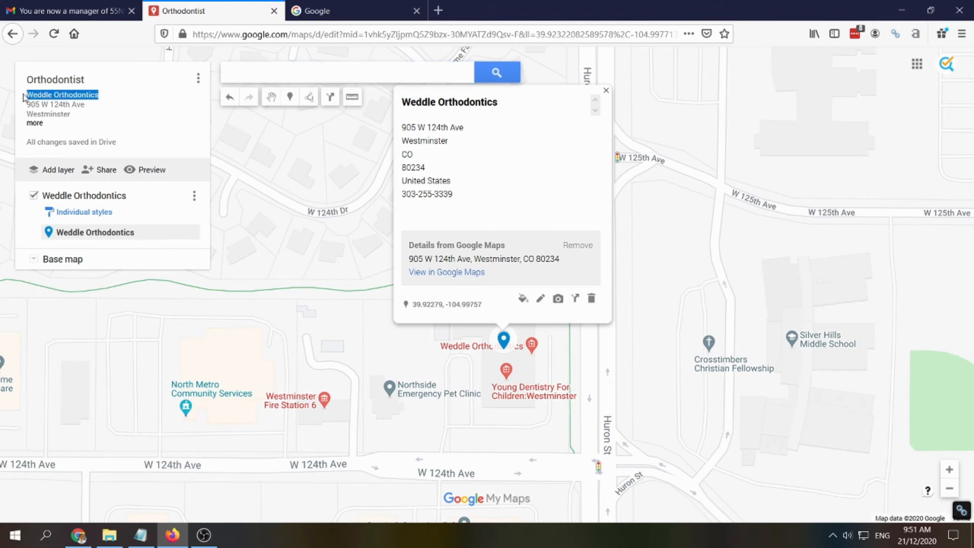
Return to the Google homepage tab and open Google Maps at google.com/maps
click(335, 11)
click(313, 32)
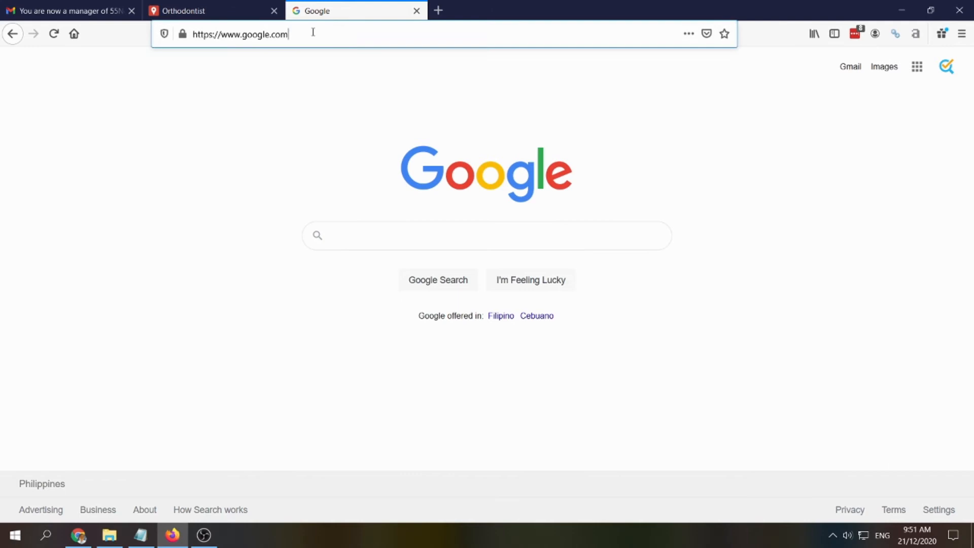
click(344, 34)
text(/maps/)
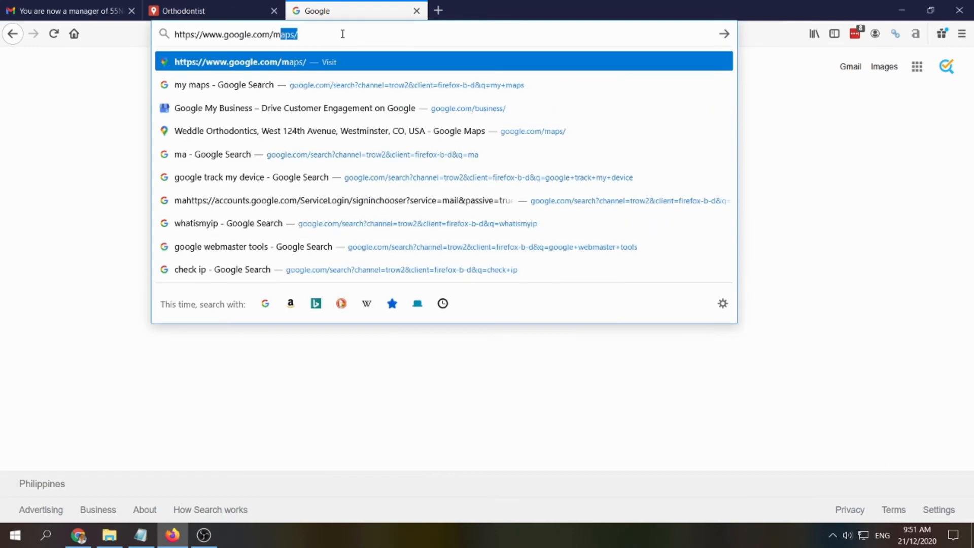
key(Return)
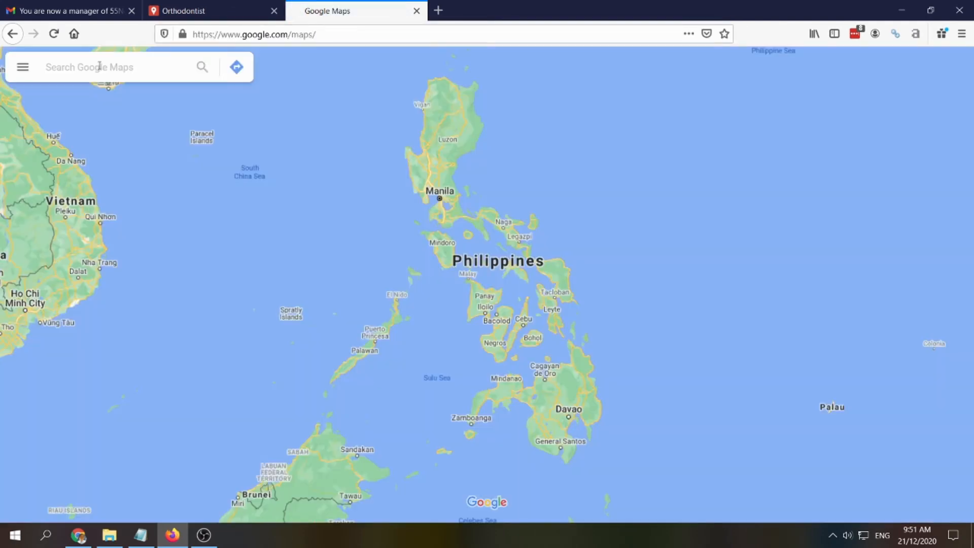
Search Google Maps for "Weddle Orthodontics", pick the Westminster suggestion and view its business details
click(106, 66)
key(ctrl+v)
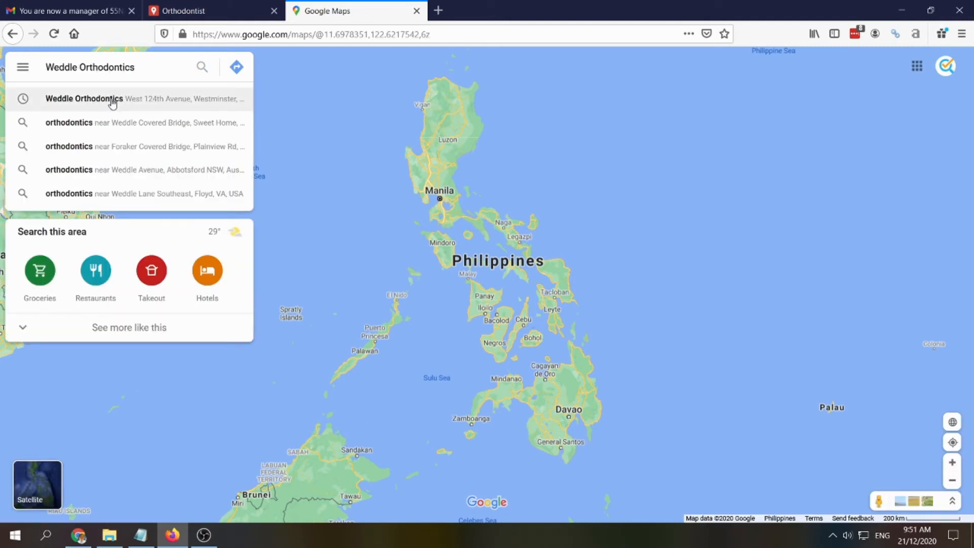
click(112, 101)
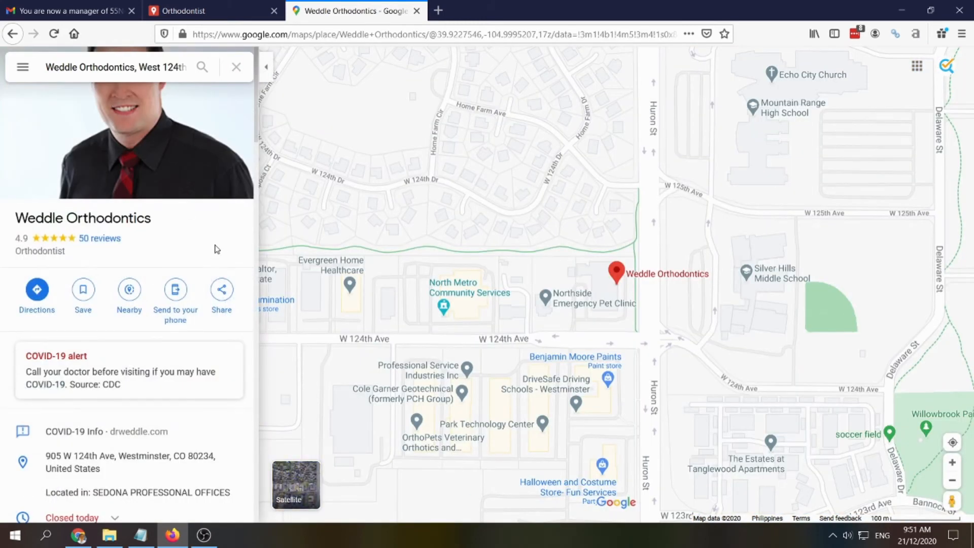
scroll(153, 294, down, 3)
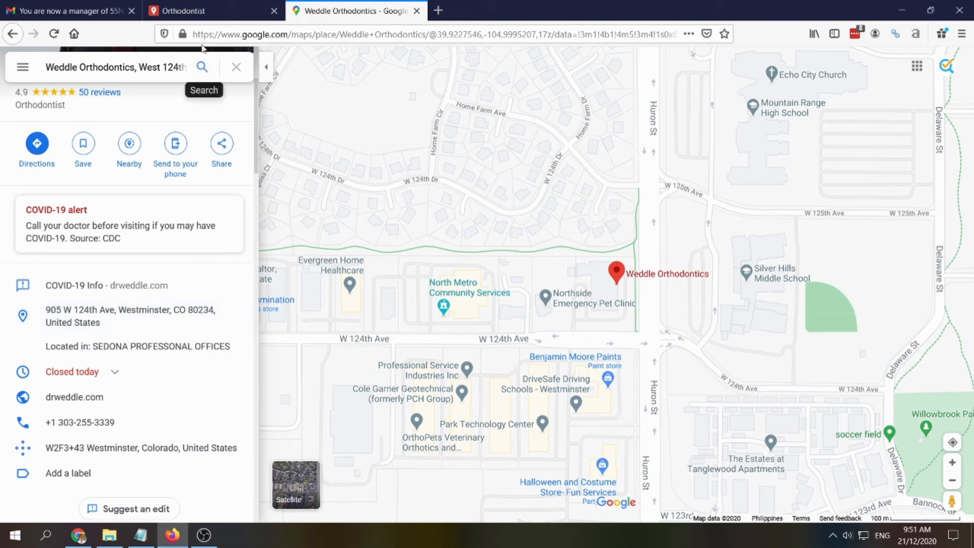
Compare the business details on the Orthodontist map, the Google Maps listing and the Local SEO Tracker in Chrome, and return to Firefox
click(191, 13)
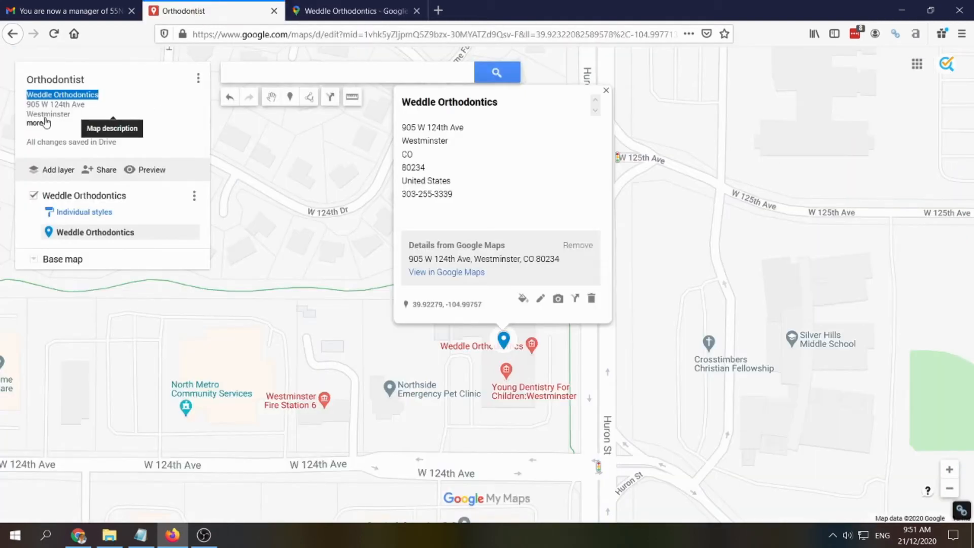
click(356, 10)
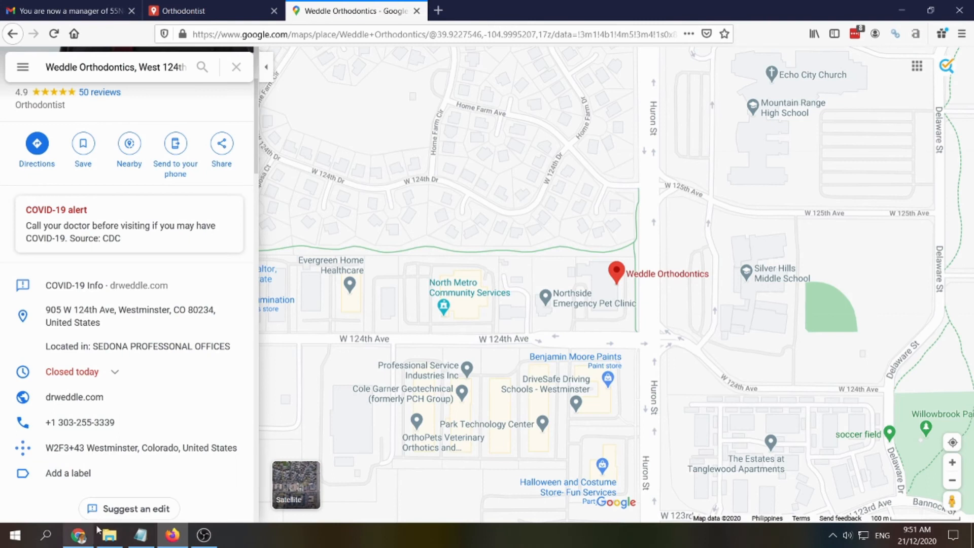
click(78, 535)
click(239, 10)
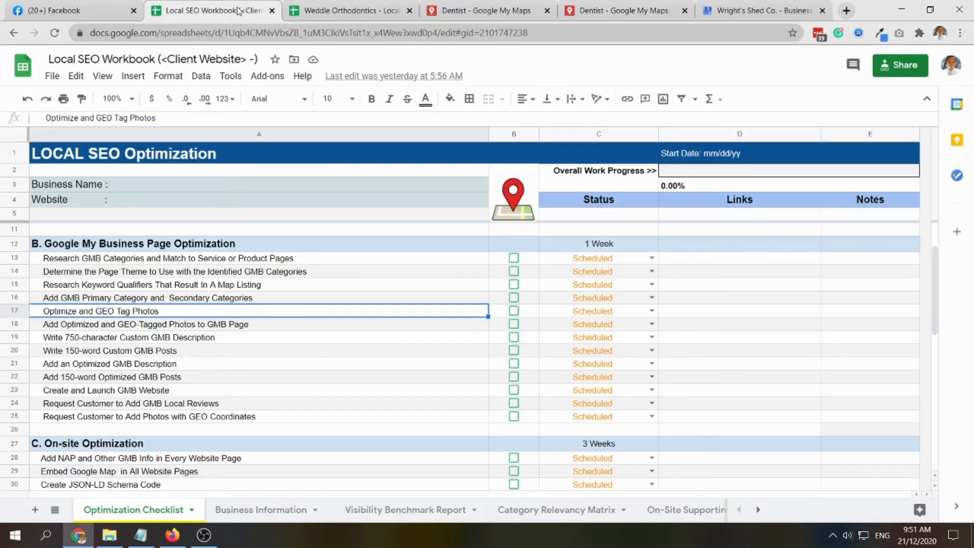
click(350, 13)
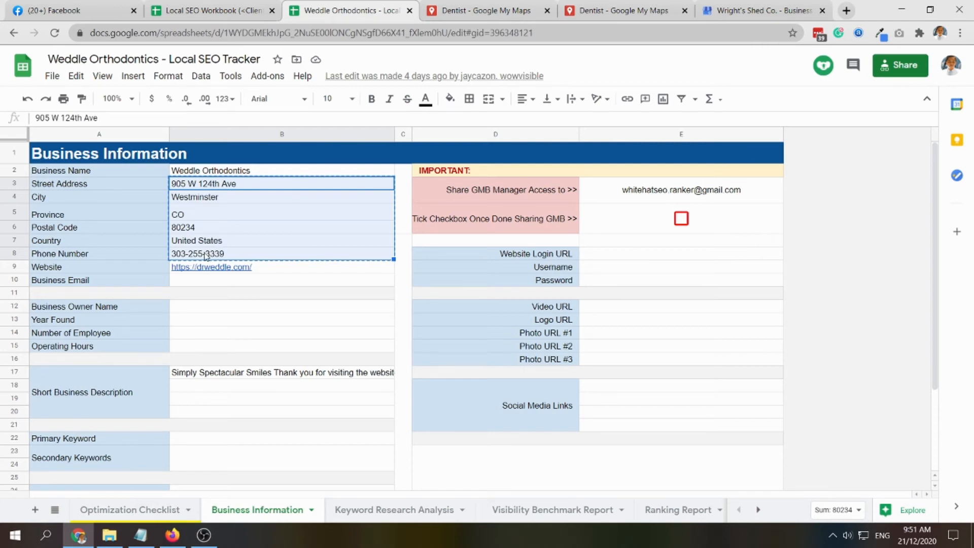
click(172, 535)
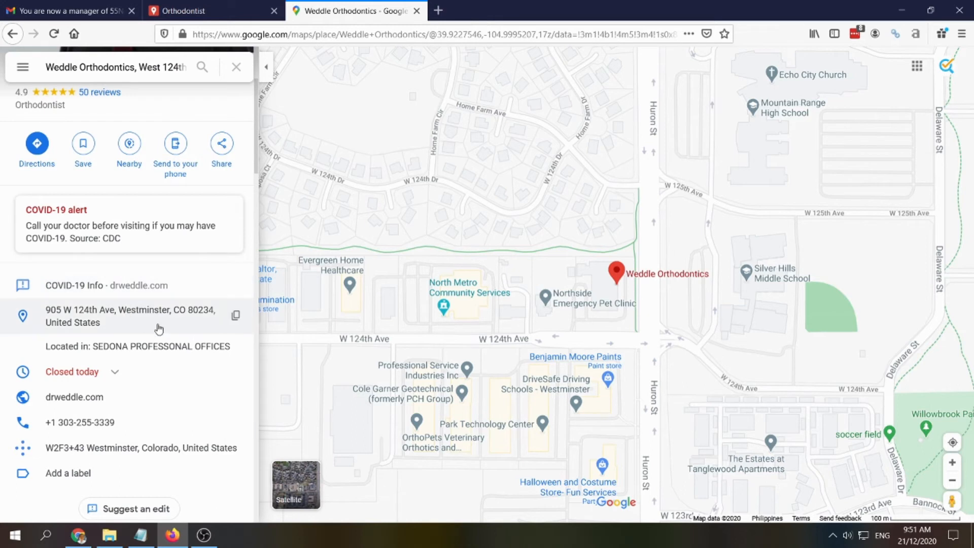
Search for restaurants near Weddle Orthodontics from its Google Maps listing
scroll(145, 310, up, 3)
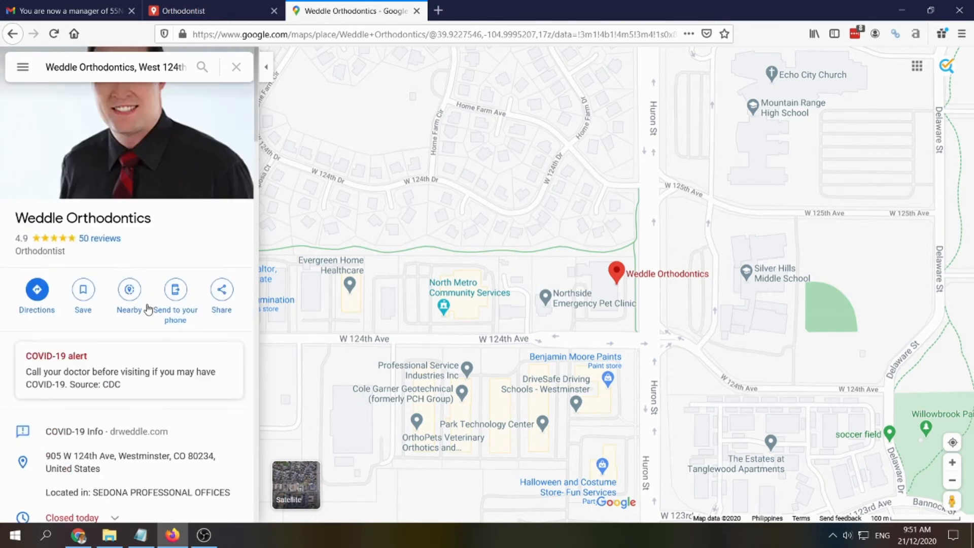
scroll(148, 309, down, 2)
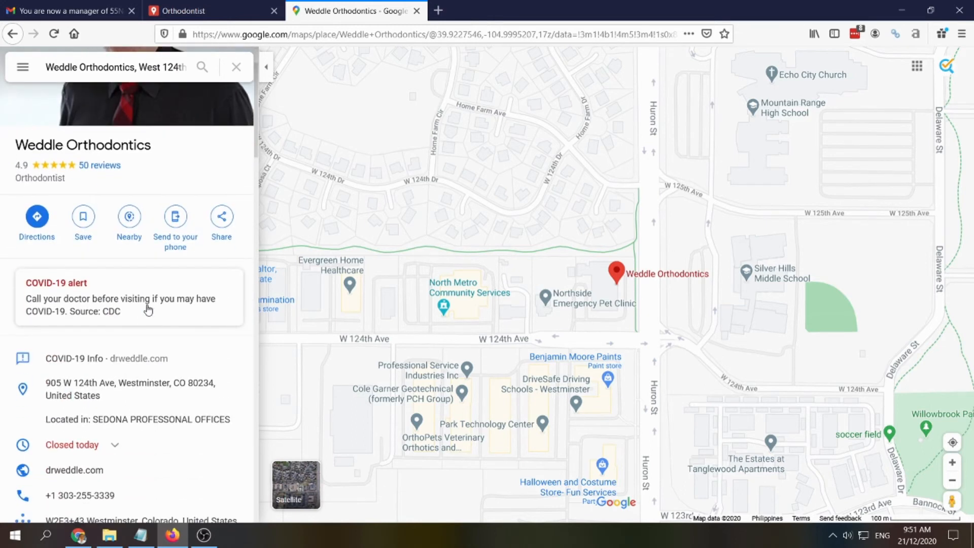
click(130, 219)
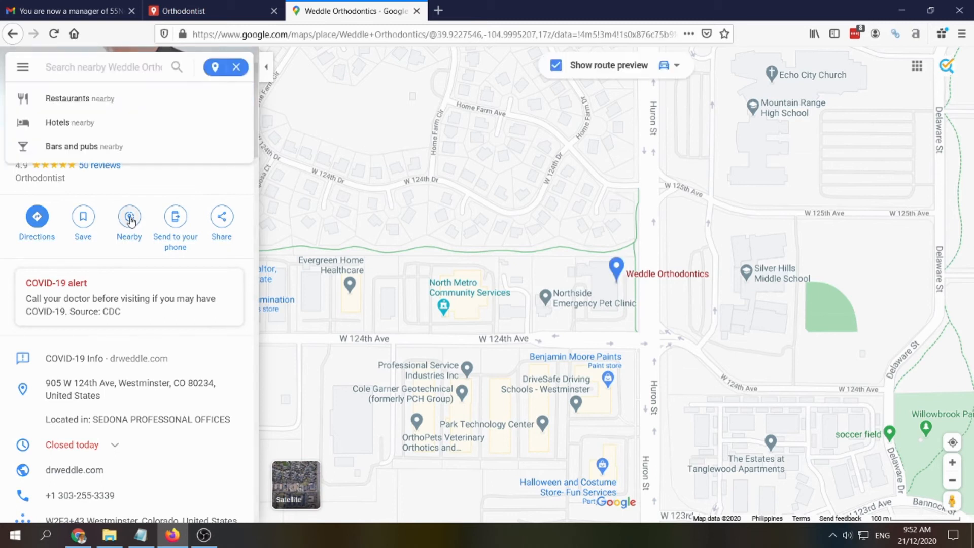
click(84, 100)
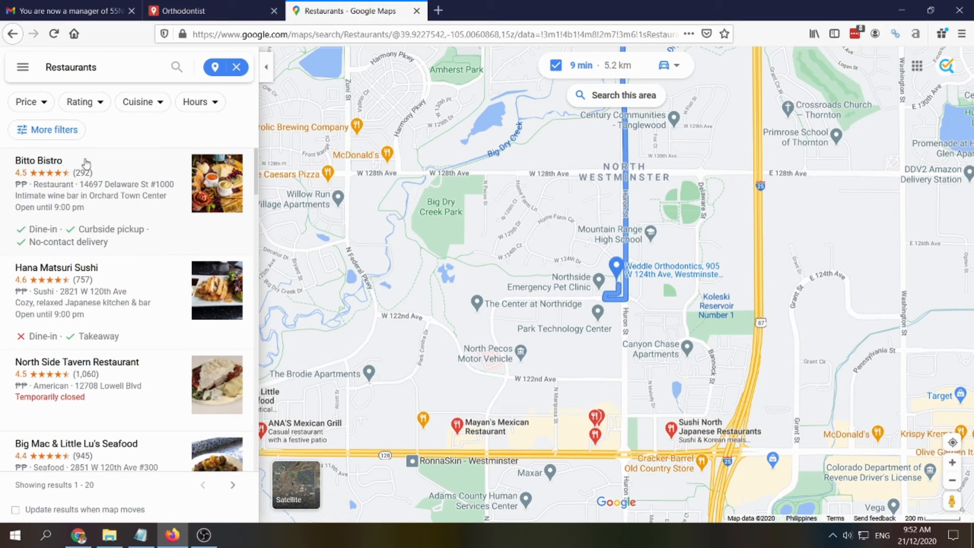
Copy the restaurant name "Bitto Bistro" from the results and add a driving directions layer to the Orthodontist map
drag(61, 160, 9, 161)
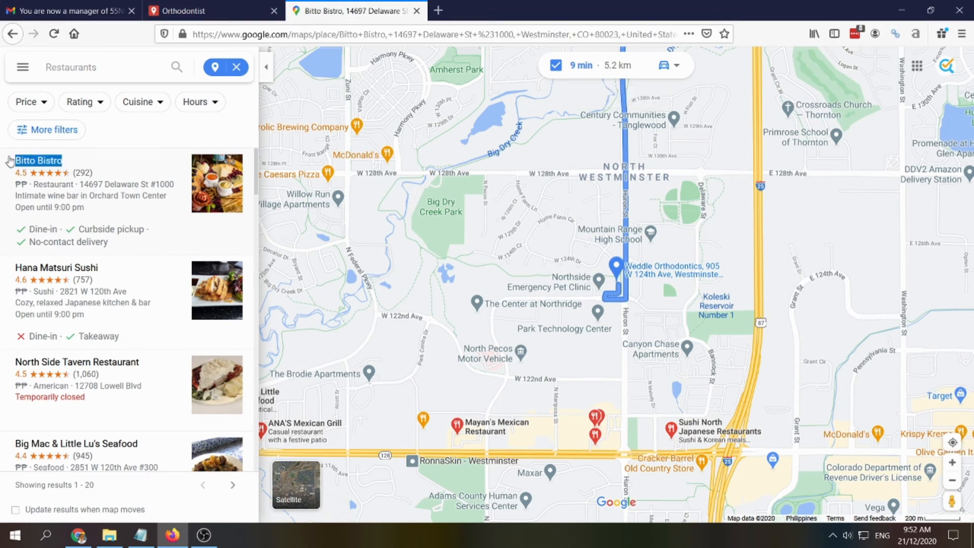
click(184, 10)
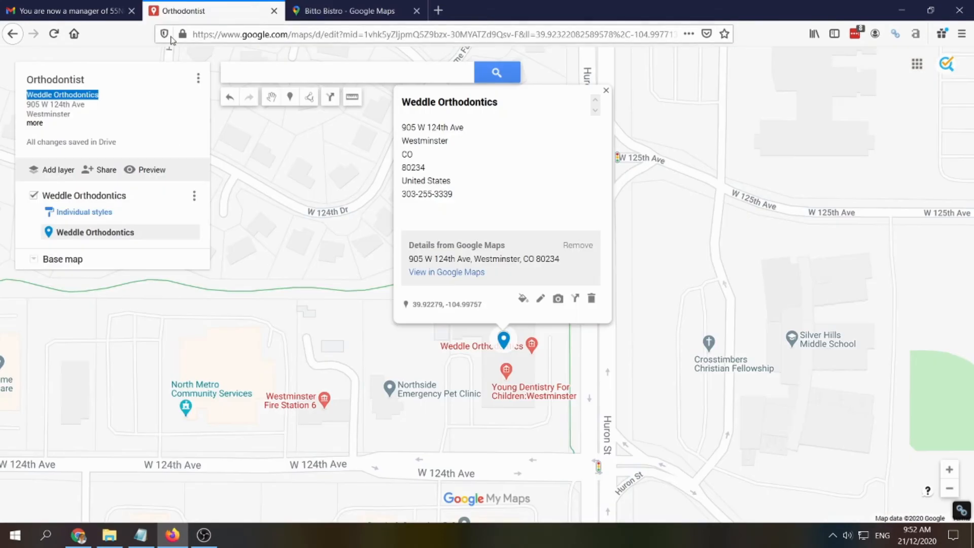
click(331, 99)
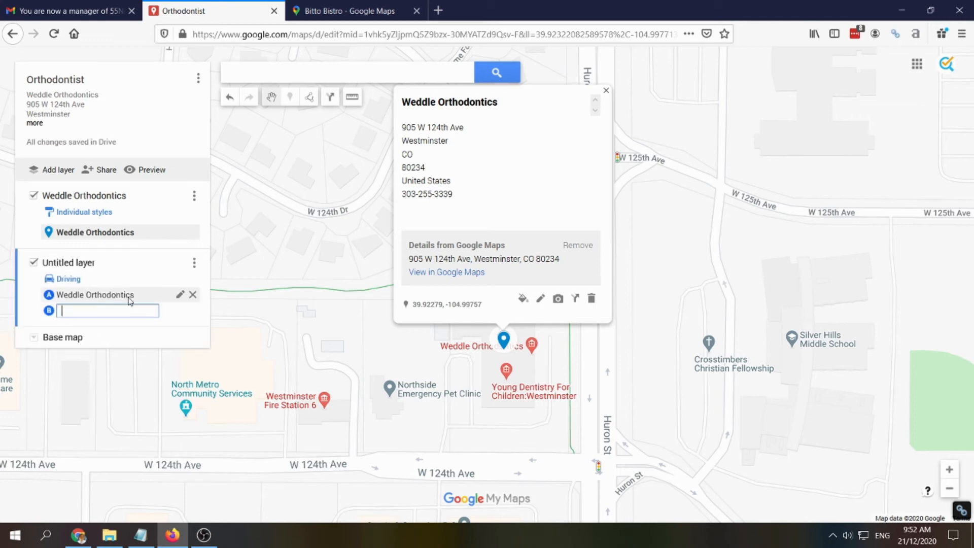
Set the driving route's start to Bitto Bistro on Delaware Street and its destination to the Weddle Orthodontics marker
click(182, 295)
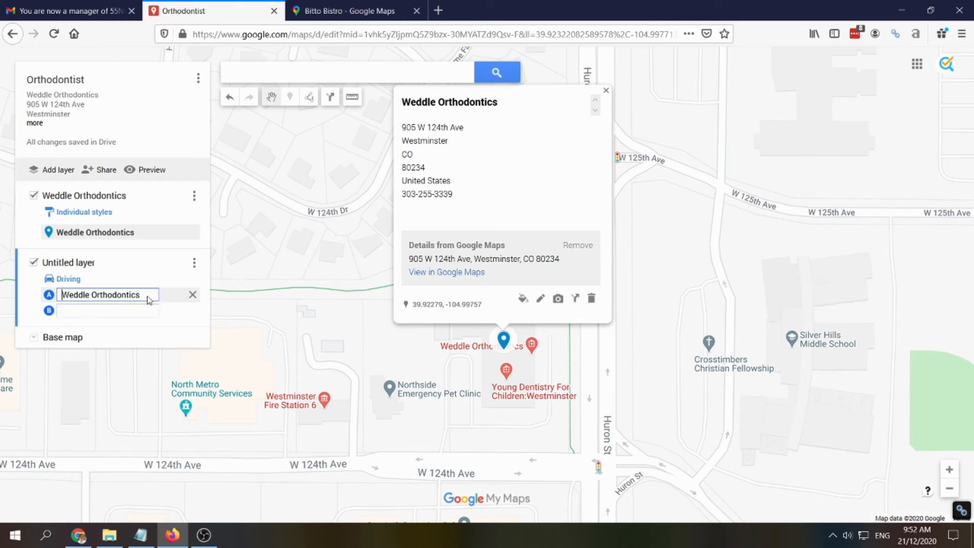
triple_click(141, 299)
text(Bitto Bistro)
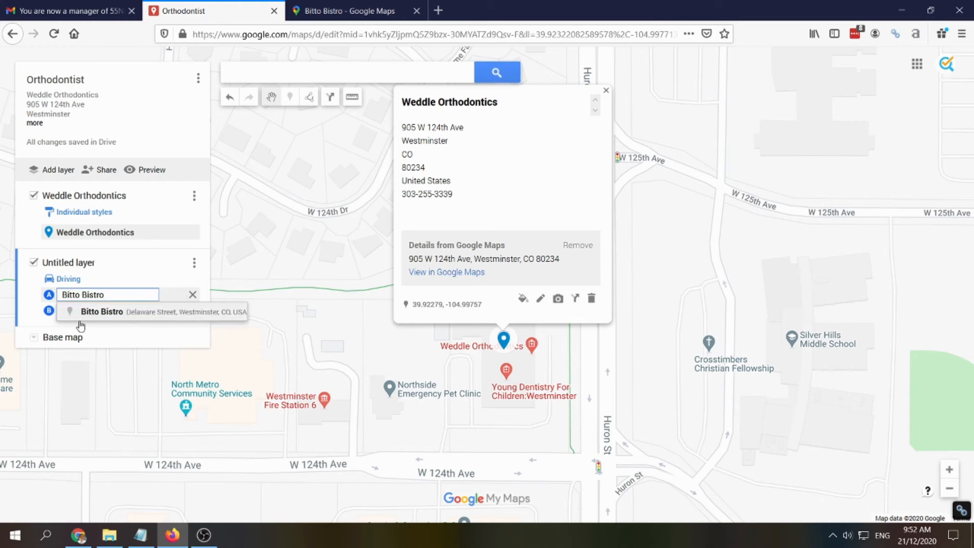
click(97, 313)
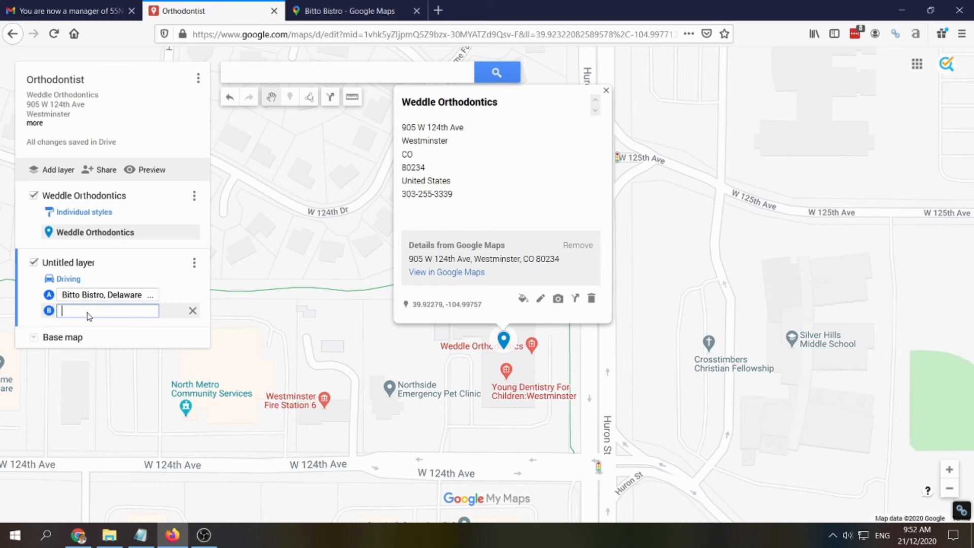
text(Wed)
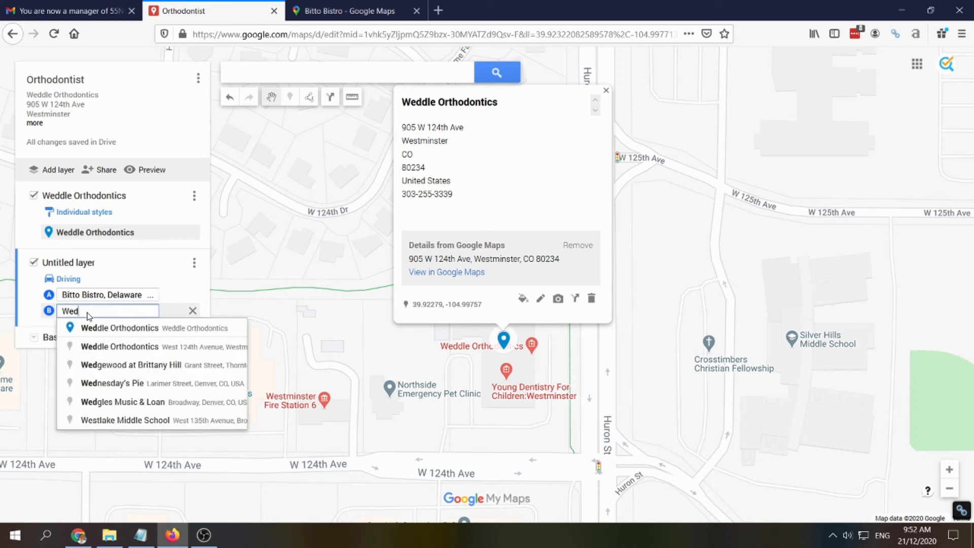
click(134, 329)
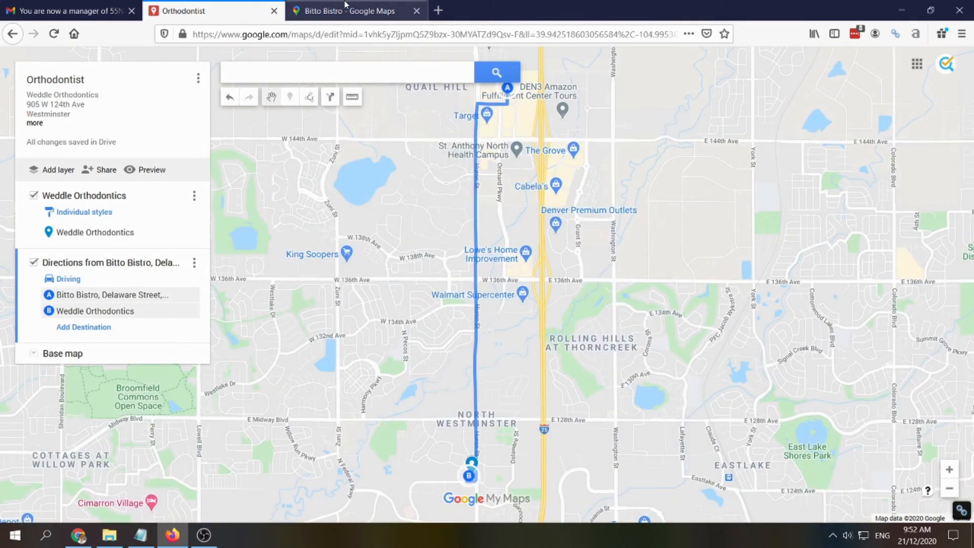
Go back to the restaurant results in Google Maps and copy the name "Hana Matsuri Sushi"
click(343, 7)
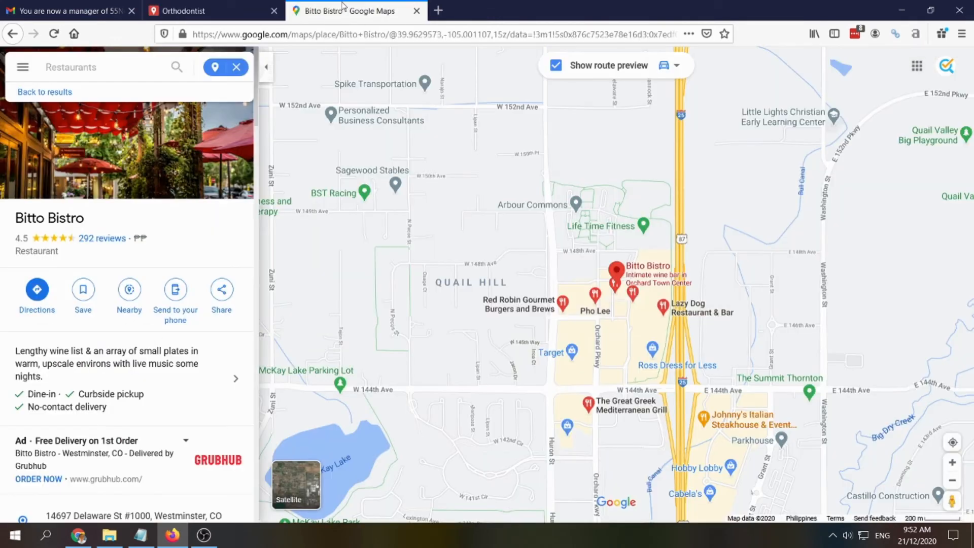
click(175, 11)
click(119, 11)
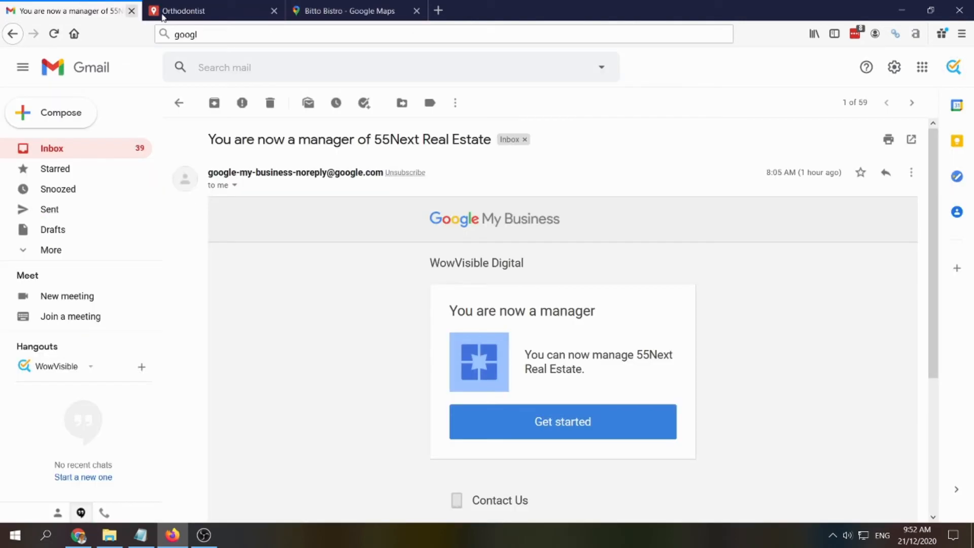
click(322, 10)
click(13, 35)
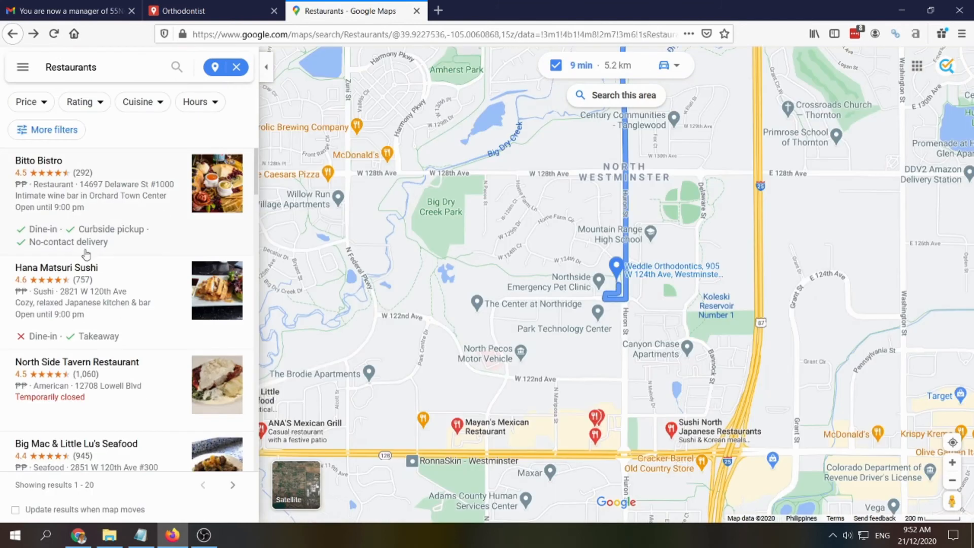
mouse_move(111, 269)
drag(109, 268, 14, 269)
key(ctrl+c)
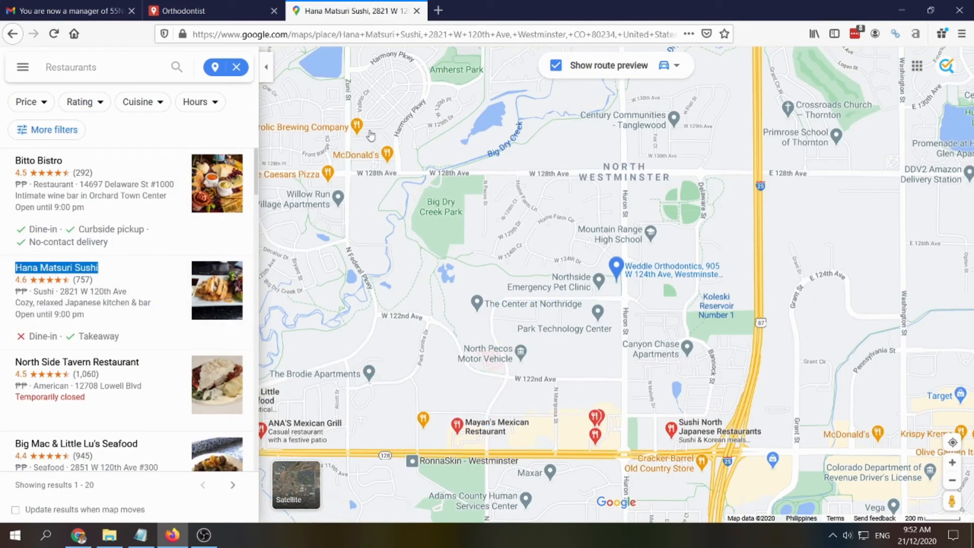
Add another driving directions layer to the Orthodontist map and enter "Hana Matsuri Sushi" as its starting point
click(175, 10)
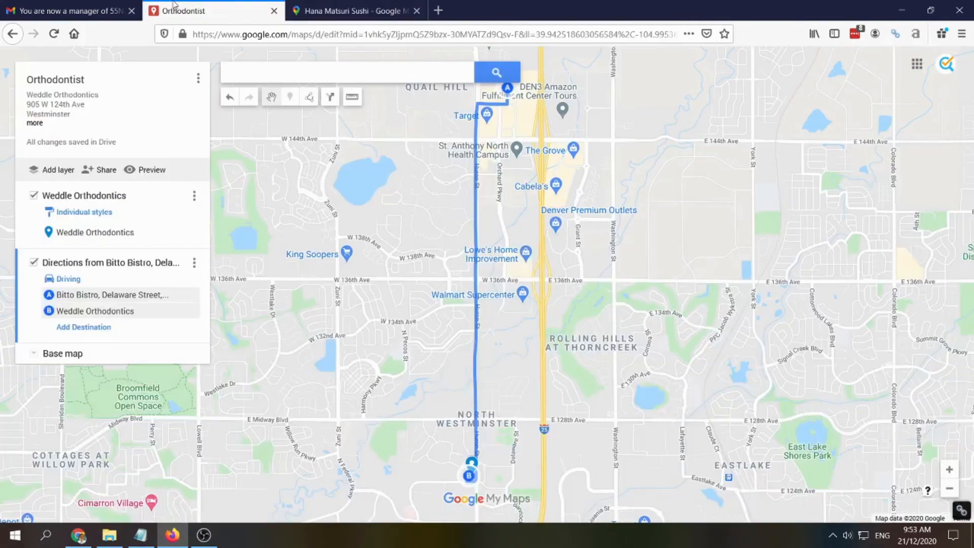
click(333, 103)
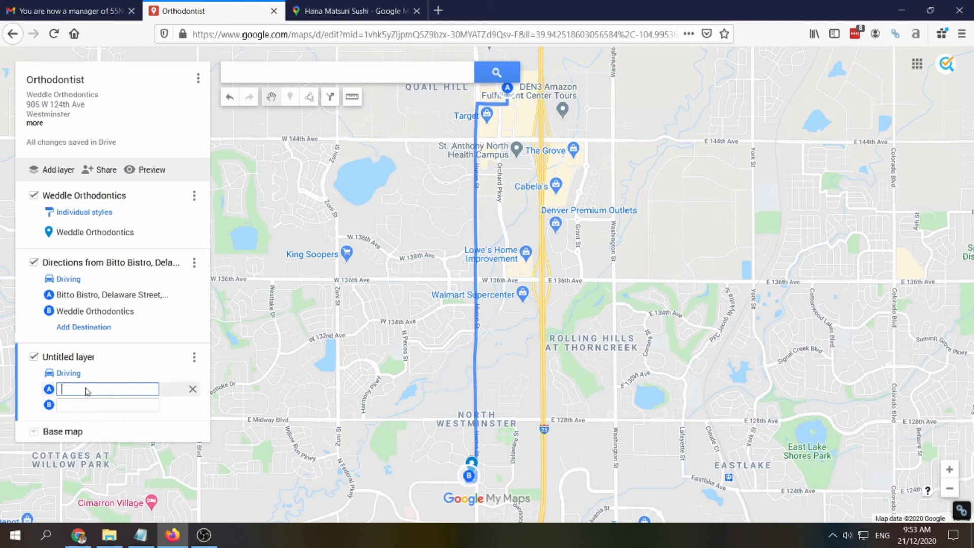
key(ctrl+v)
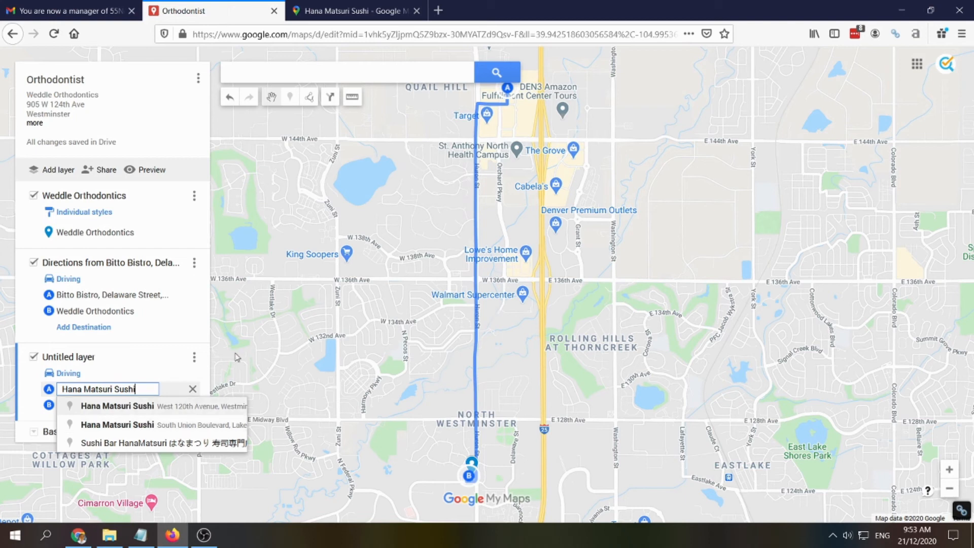
Check the address of Hana Matsuri Sushi on its Google Maps listing and return to the Orthodontist map
click(350, 11)
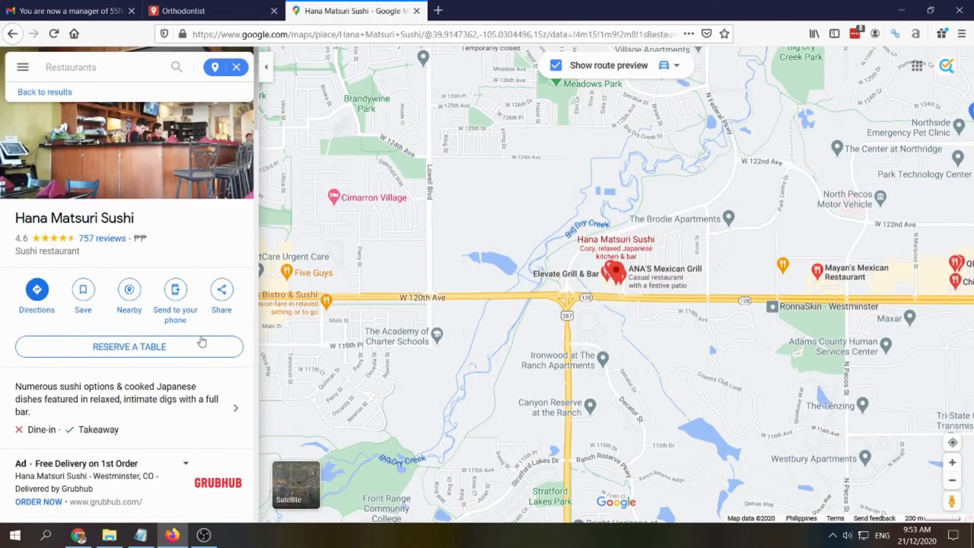
scroll(168, 375, down, 3)
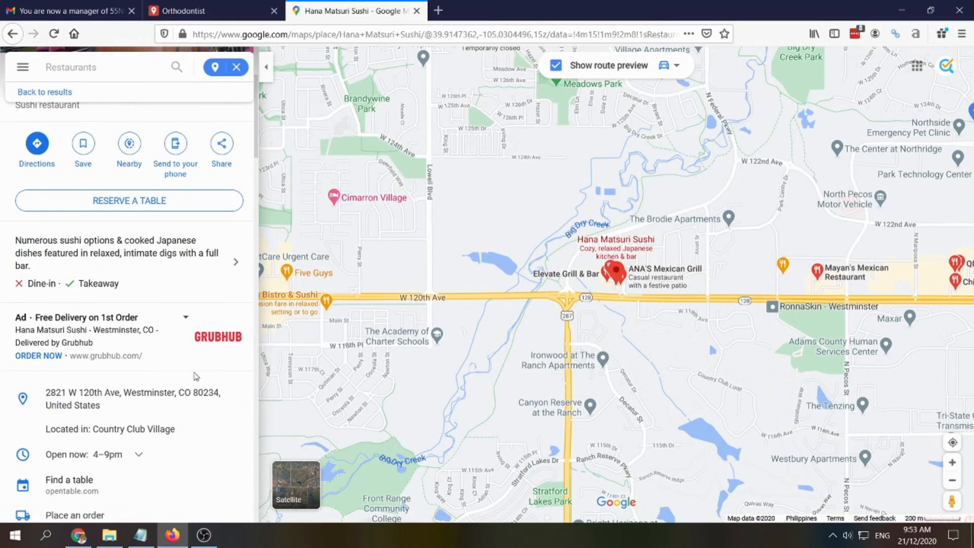
click(145, 402)
click(213, 11)
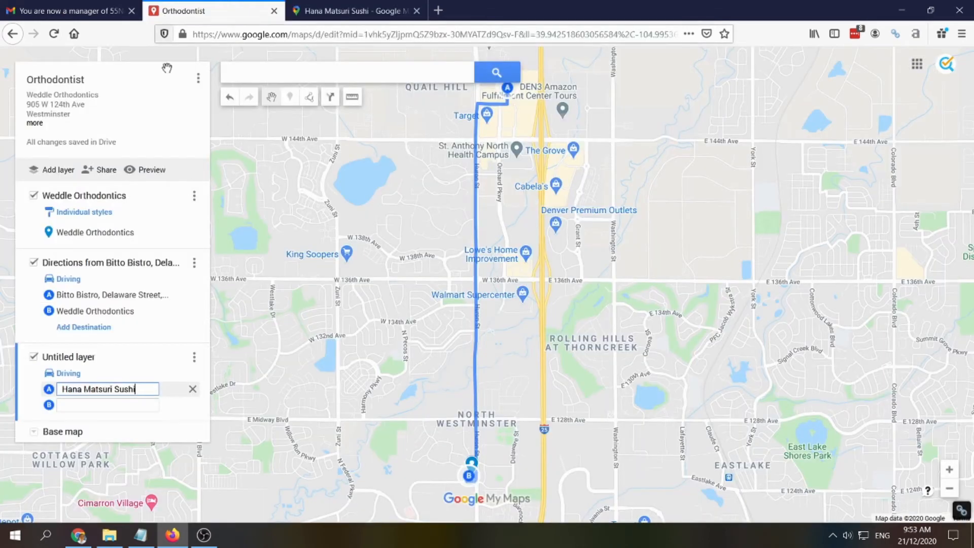
Set the new route's start to Hana Matsuri Sushi on West 120th Avenue and its destination to the Weddle Orthodontics marker
drag(138, 389, 45, 388)
click(135, 393)
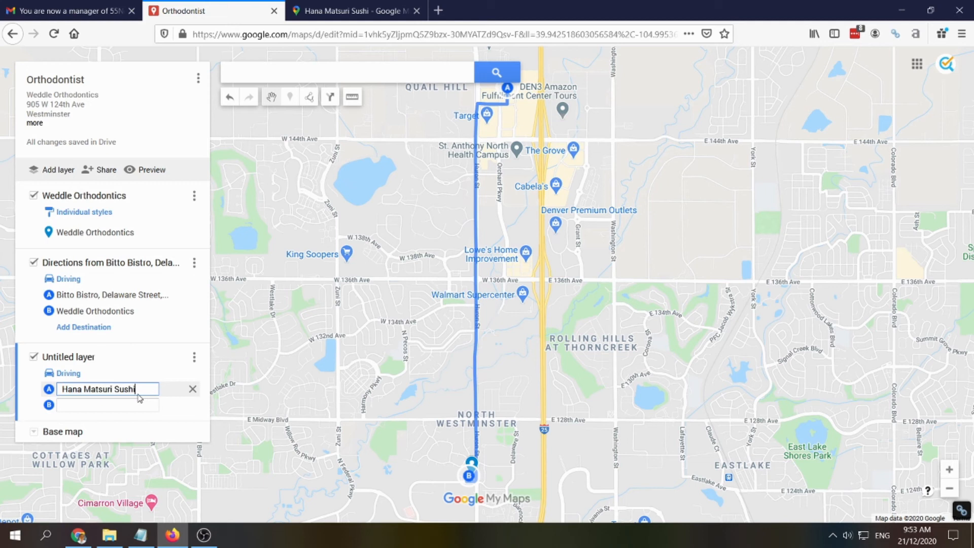
key(BackSpace)
key(BackSpace)
key(BackSpace)
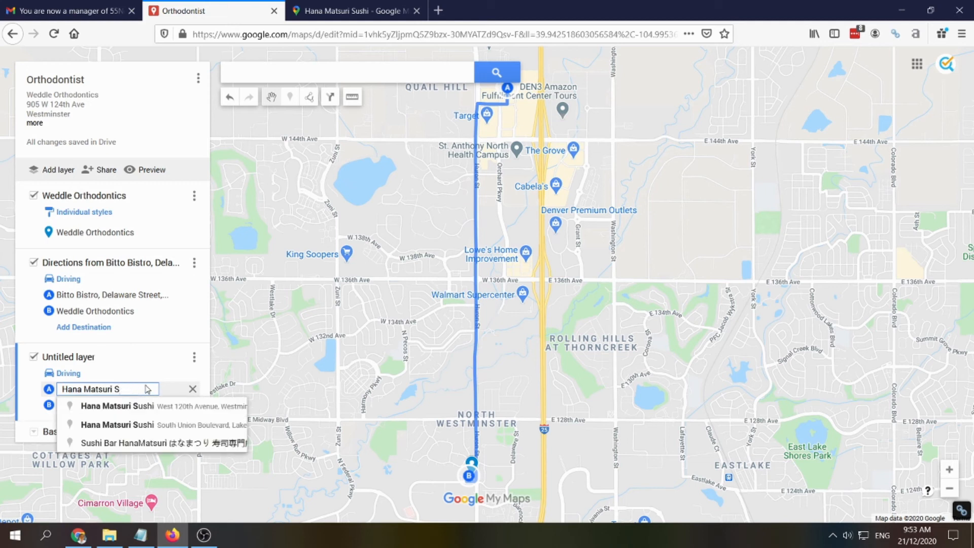
click(165, 406)
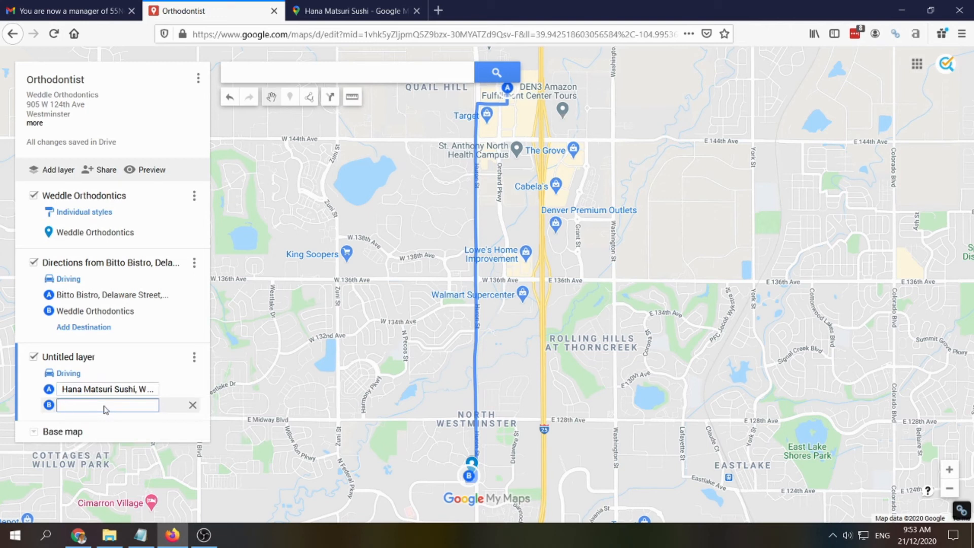
text(Wed)
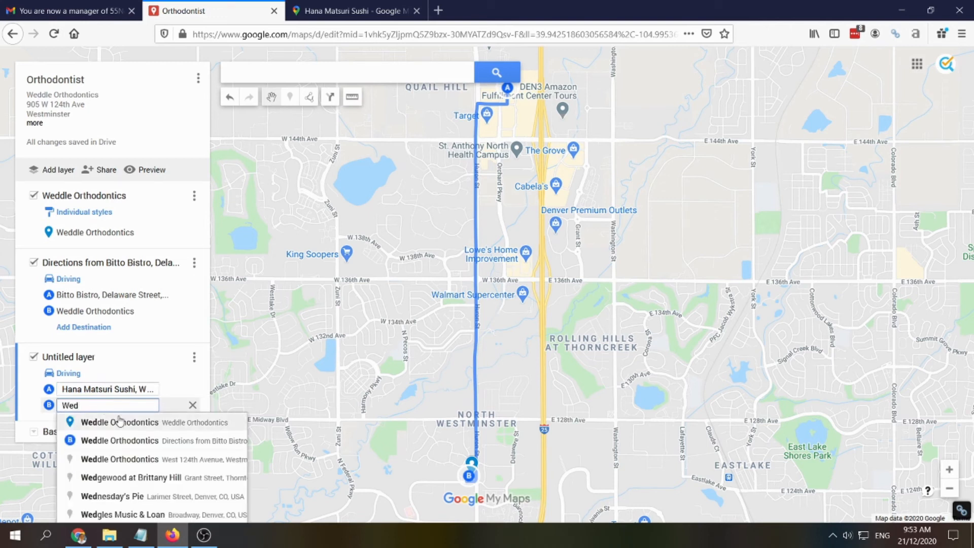
click(118, 421)
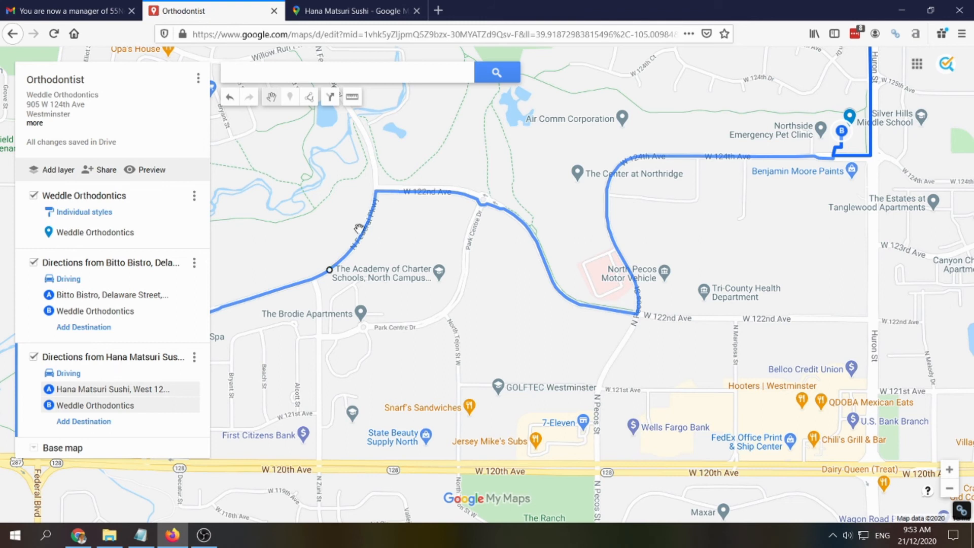
Switch to Google Maps and search for hotels near Hana Matsuri Sushi from its listing
click(344, 11)
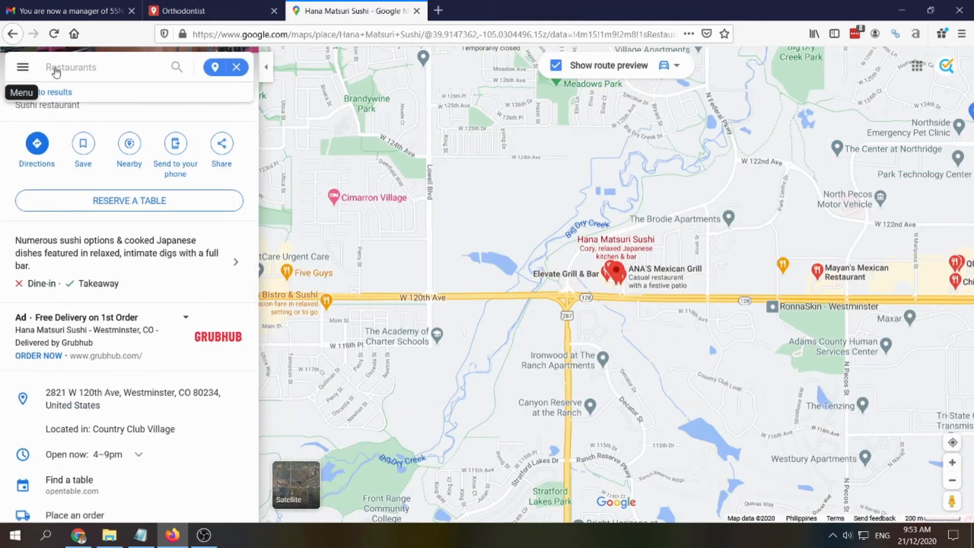
click(24, 68)
click(307, 54)
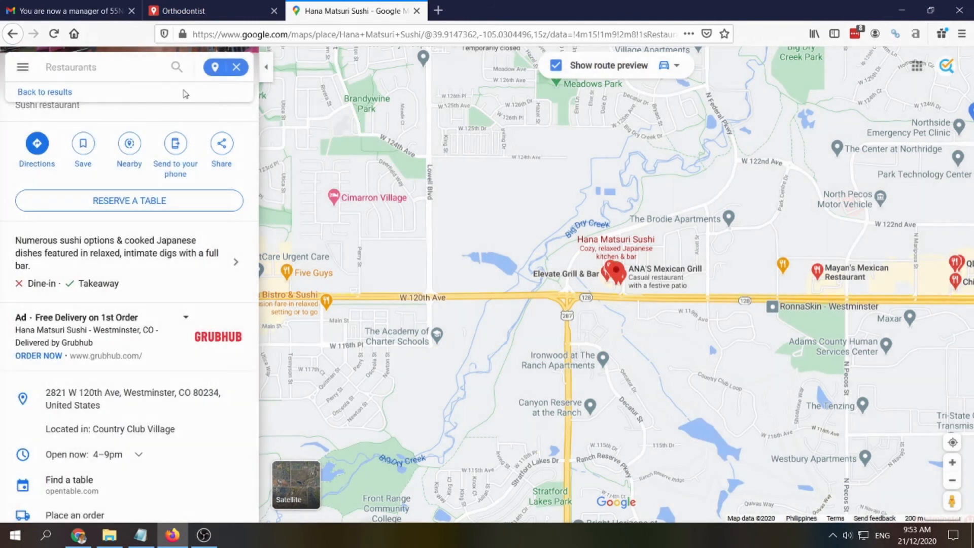
click(58, 94)
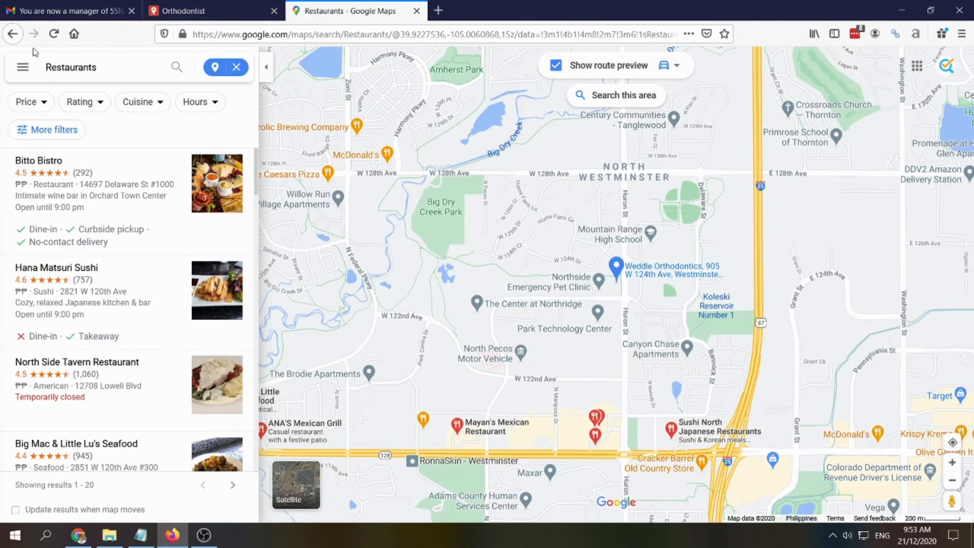
click(14, 36)
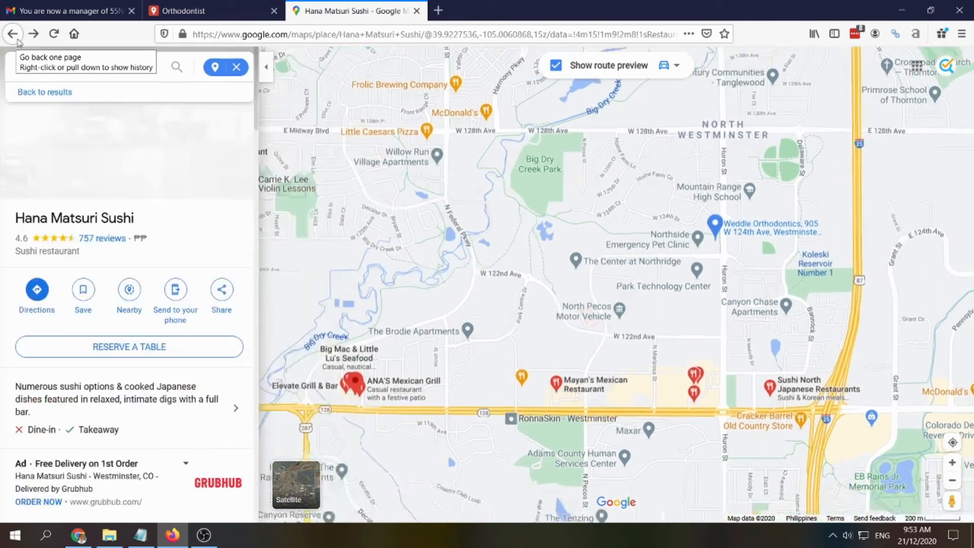
click(128, 293)
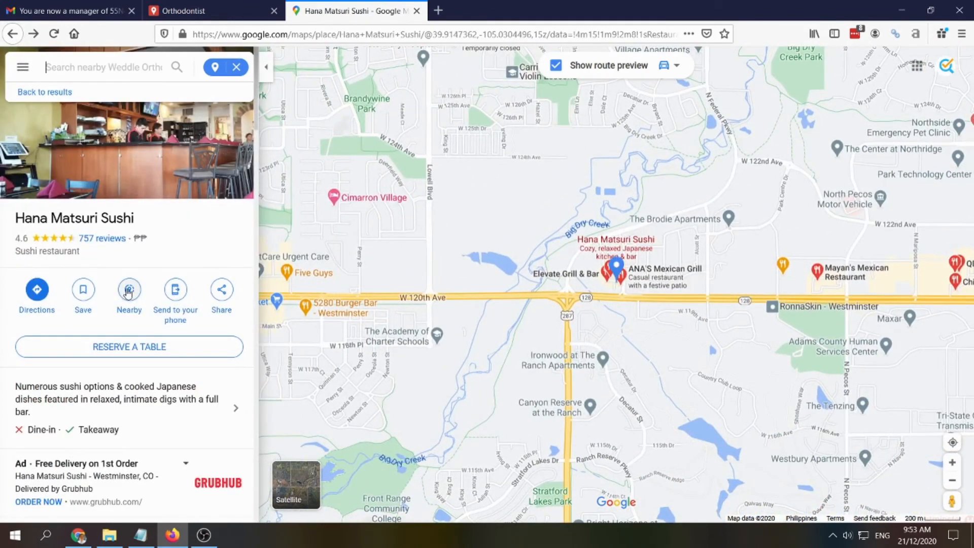
click(75, 130)
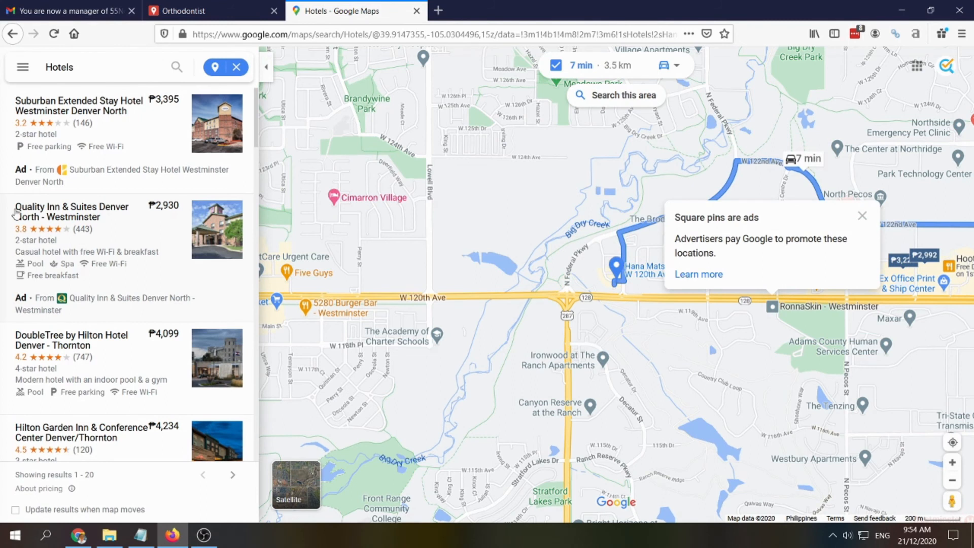
Pick out the name "DoubleTree by Hilton Hotel Denver - Thornton" in the hotel results and return to the Orthodontist map
scroll(31, 177, down, 2)
scroll(45, 162, up, 2)
scroll(58, 205, down, 2)
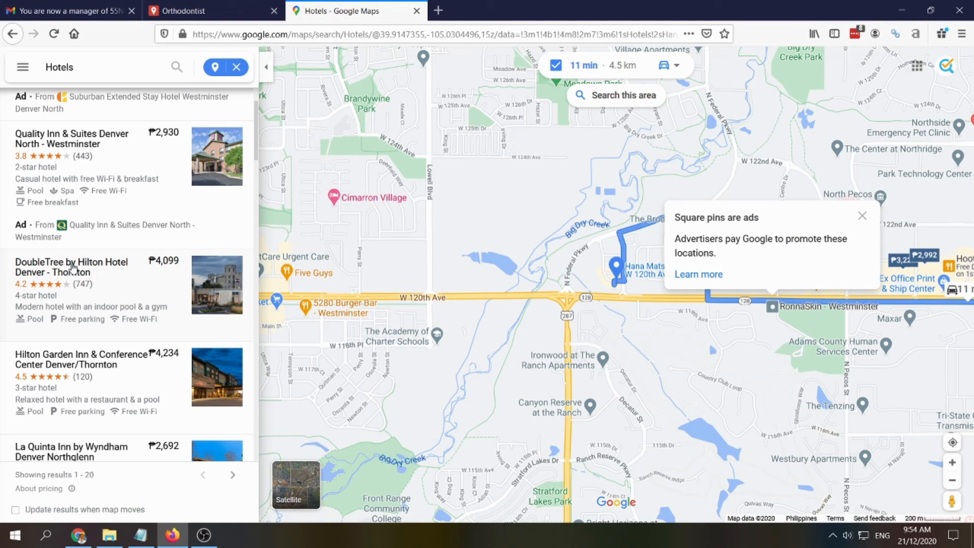
drag(10, 269, 127, 279)
click(183, 11)
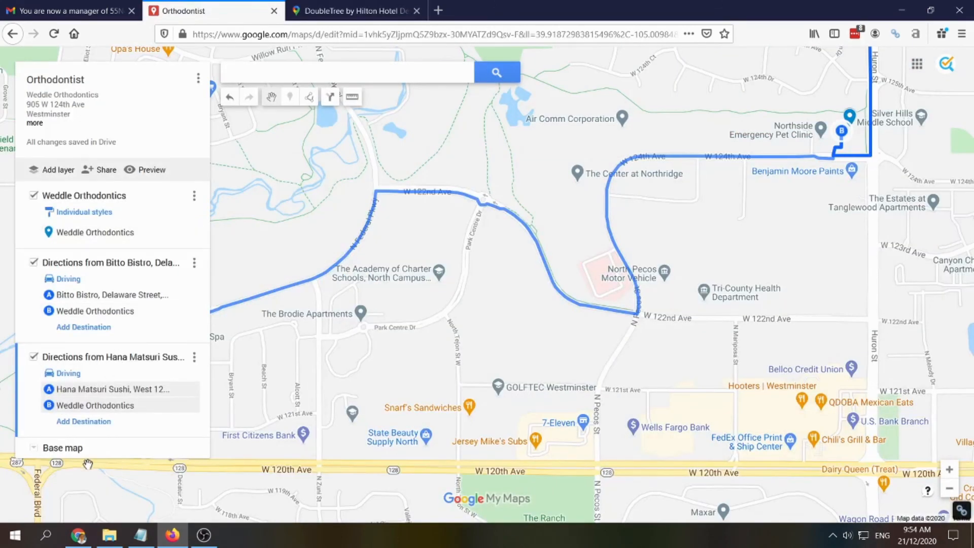
Go back through Google Maps to the Weddle Orthodontics listing and bring up its nearby search categories
click(350, 11)
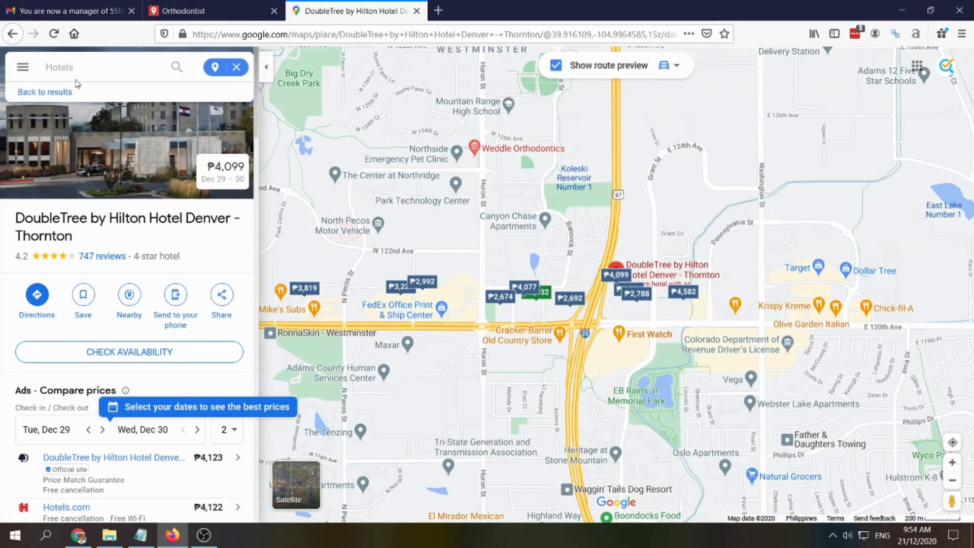
click(14, 36)
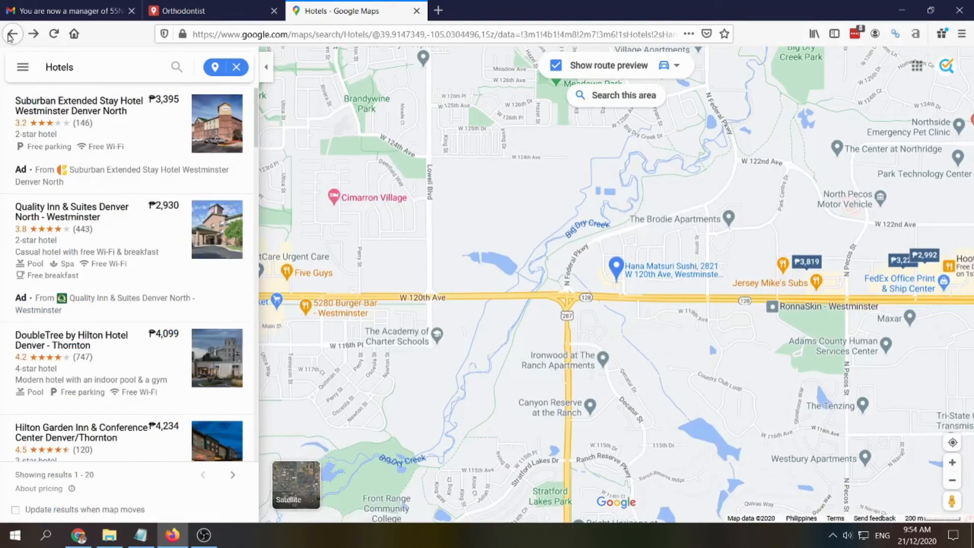
click(13, 35)
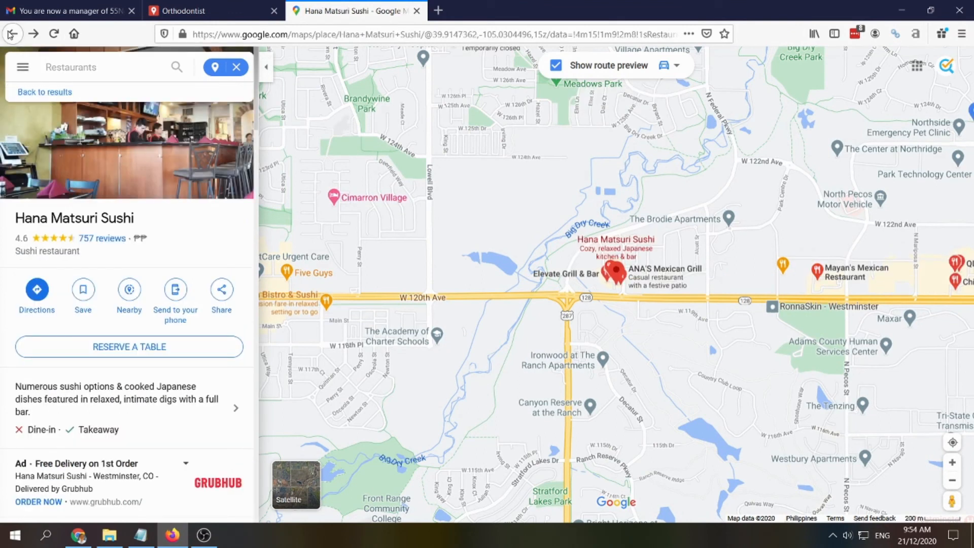
click(11, 38)
click(14, 41)
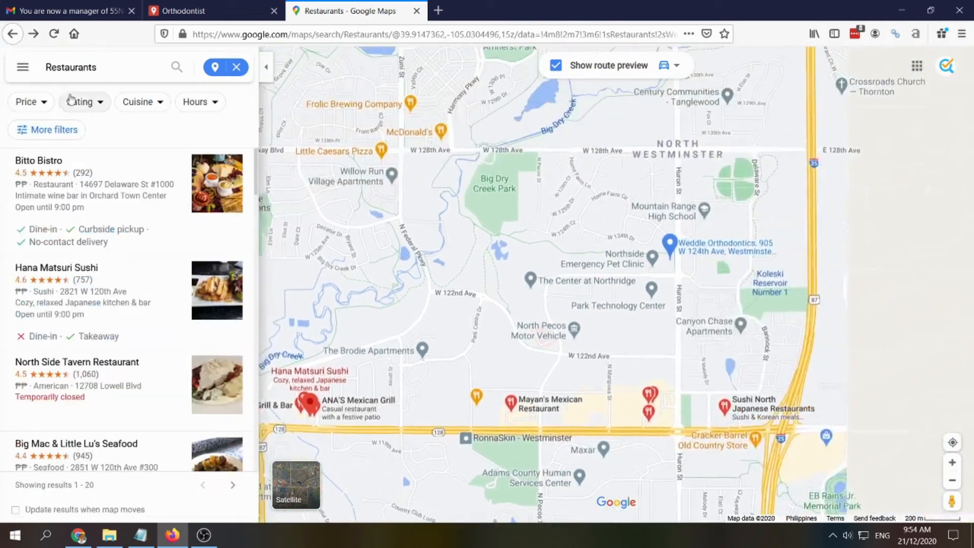
click(14, 42)
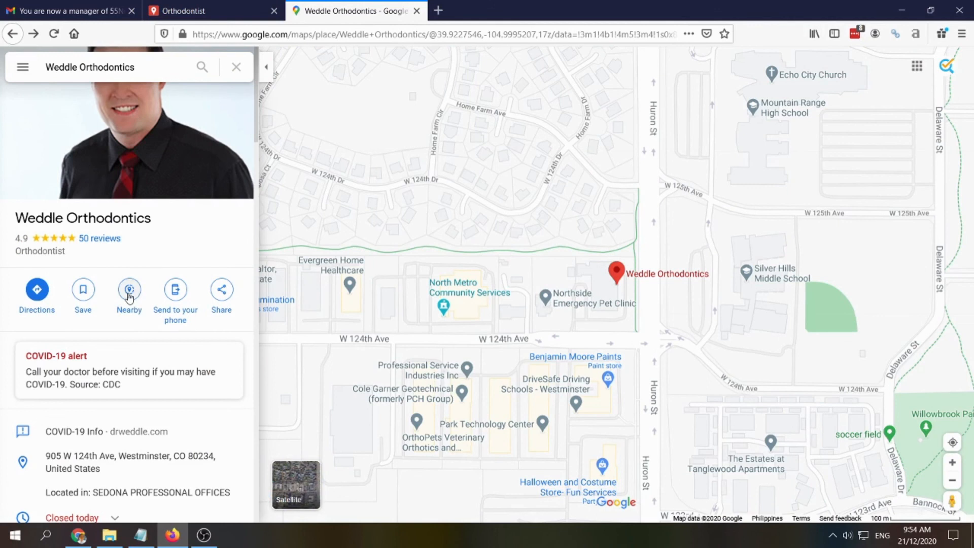
click(129, 295)
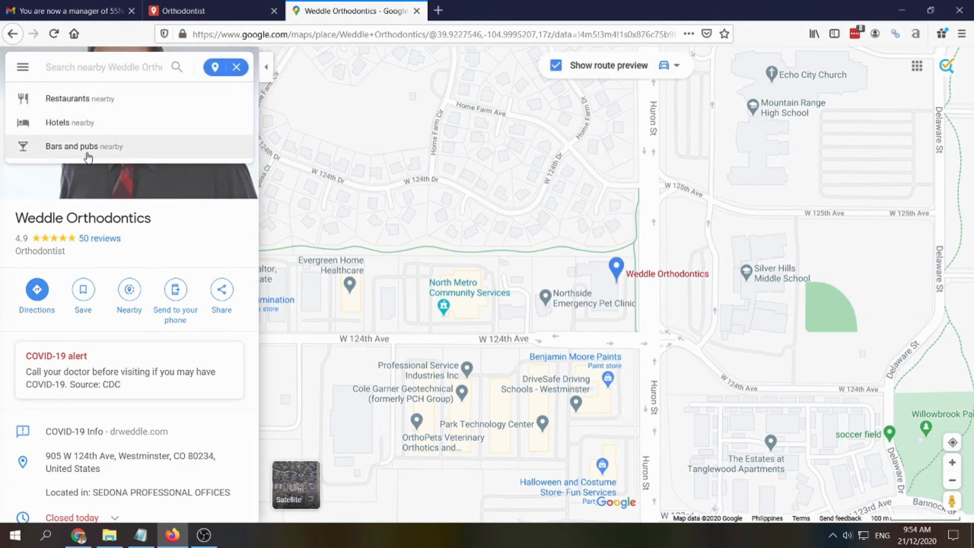
Switch to Chrome and review the directions layers in the finished Dentist map for Rundle Dental
click(79, 535)
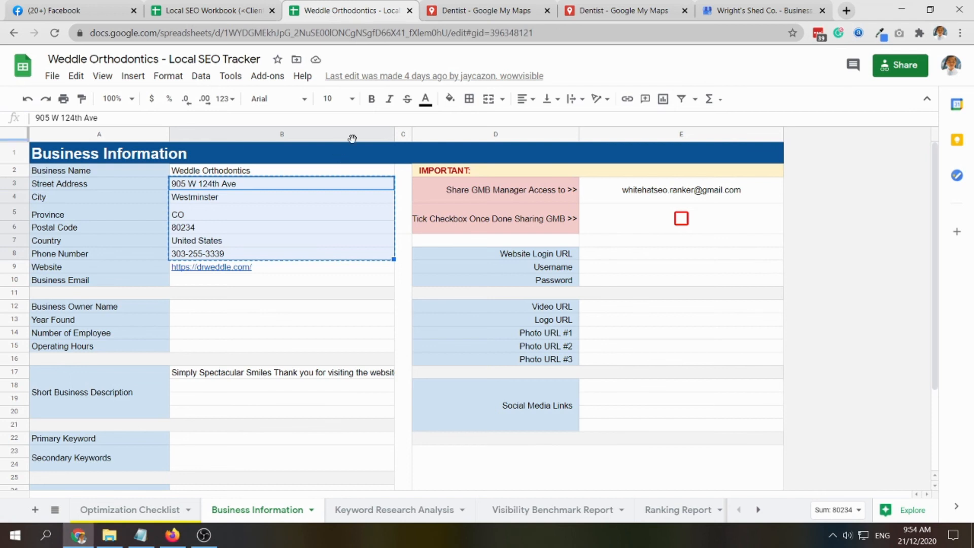
click(486, 11)
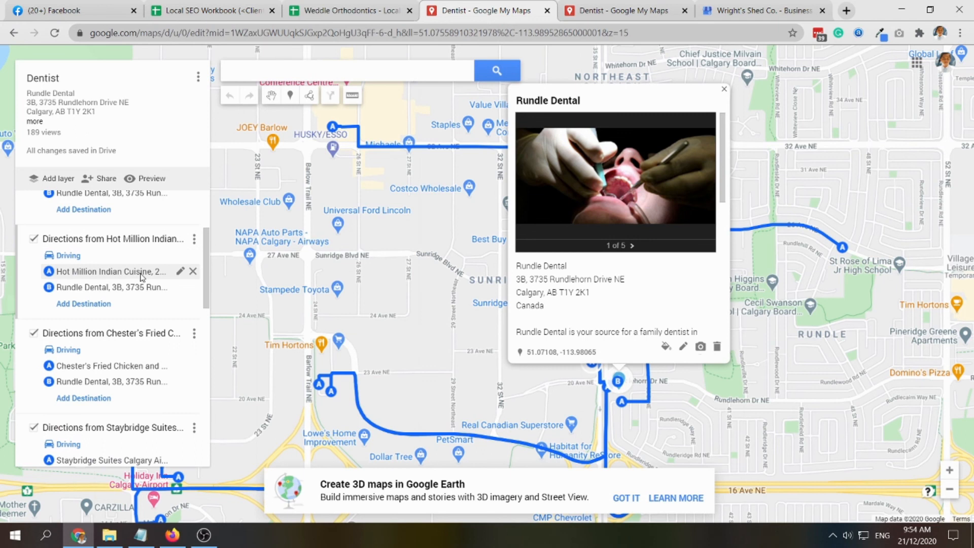
scroll(142, 278, down, 9)
scroll(143, 278, up, 12)
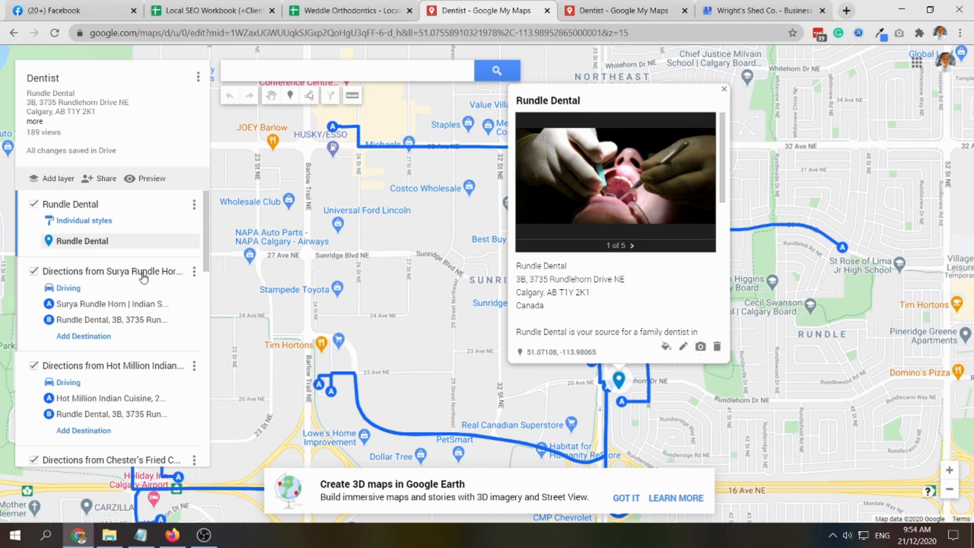
scroll(146, 272, down, 15)
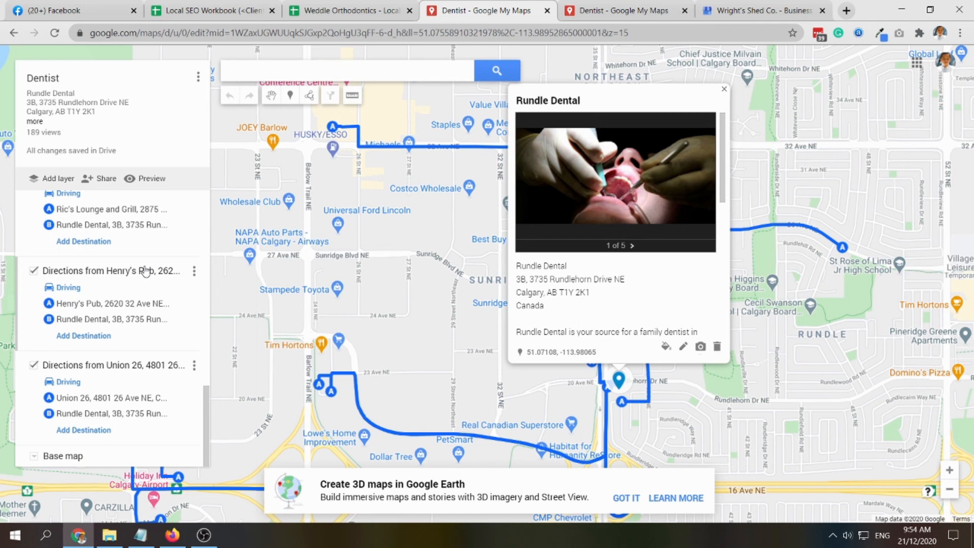
scroll(146, 271, up, 5)
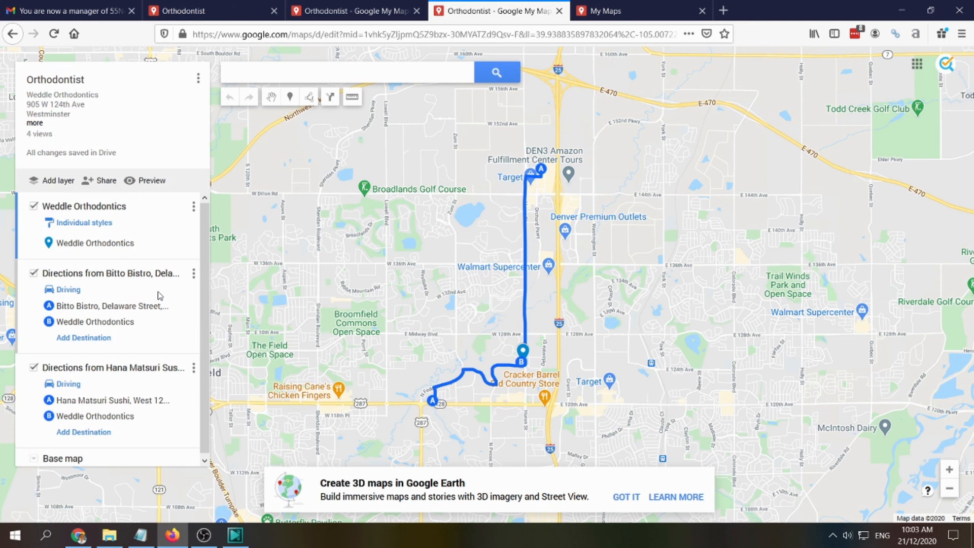
Make the Orthodontist map public so that everyone on the internet can find and access it
click(106, 181)
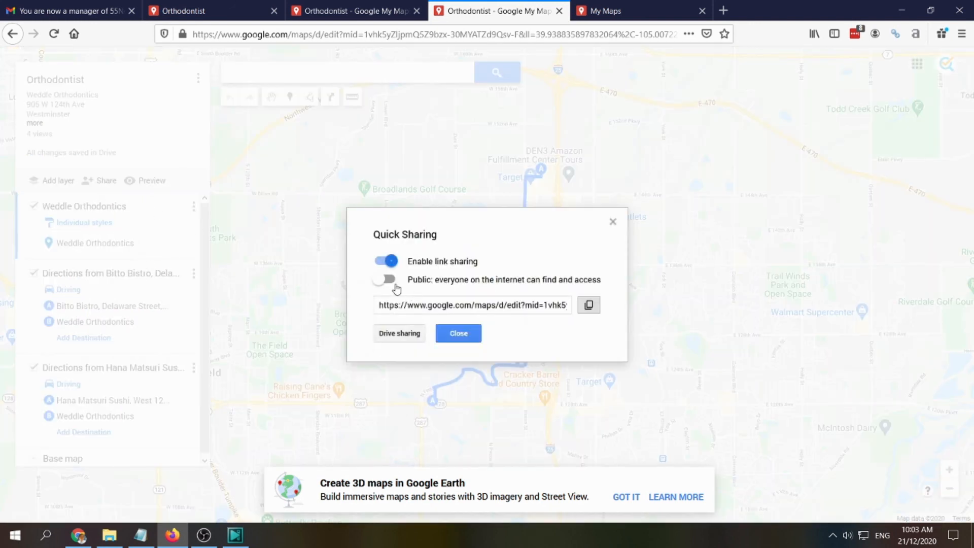
click(388, 279)
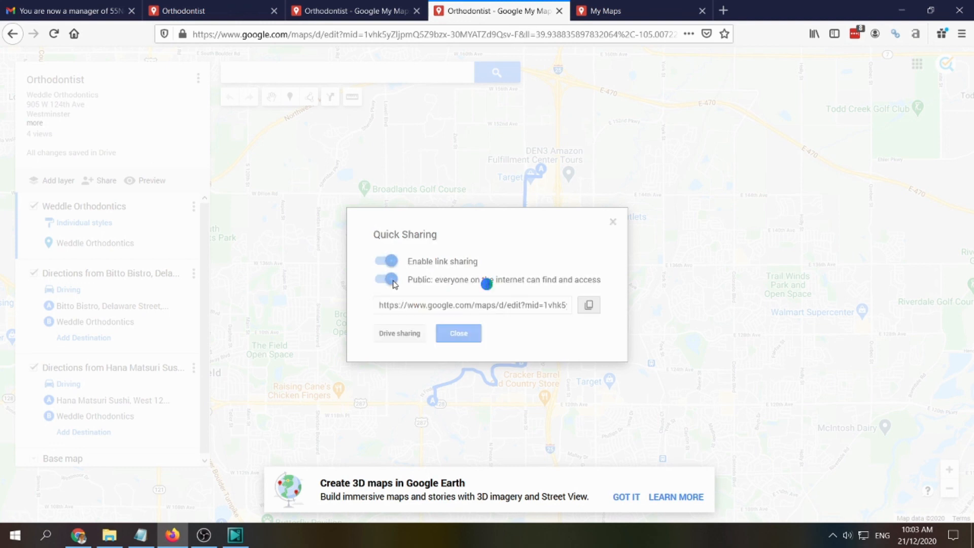
click(459, 334)
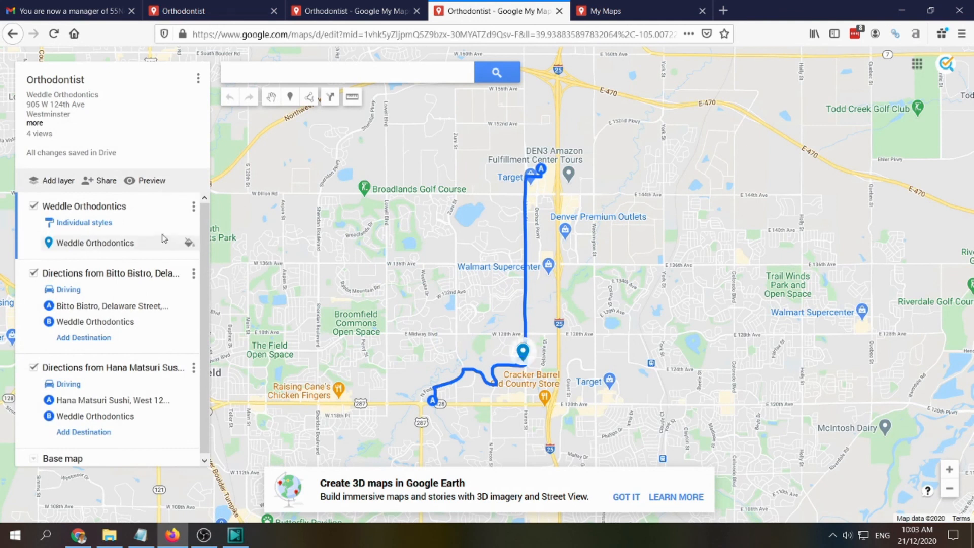
Open the Dental Practice map in Chrome and check its sharing settings
click(80, 536)
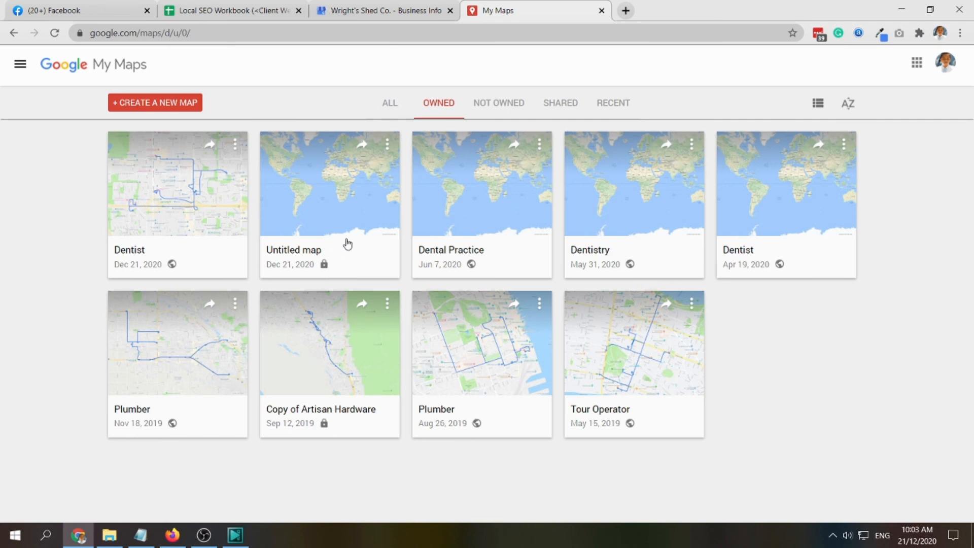
click(475, 227)
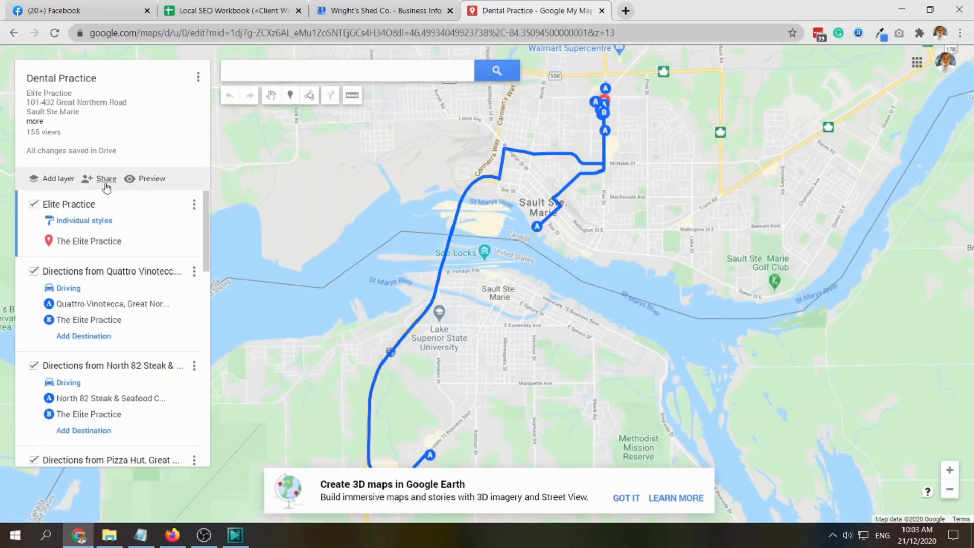
click(106, 182)
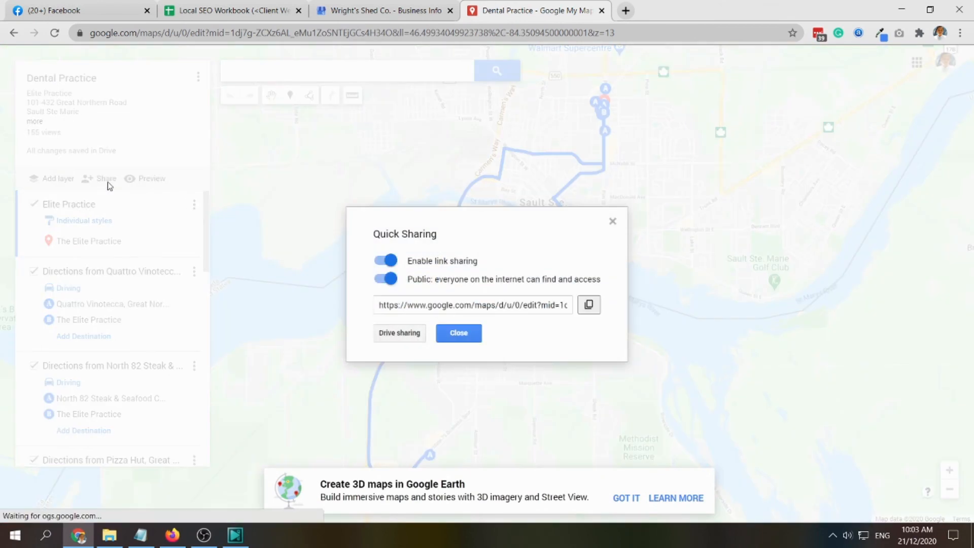
click(468, 346)
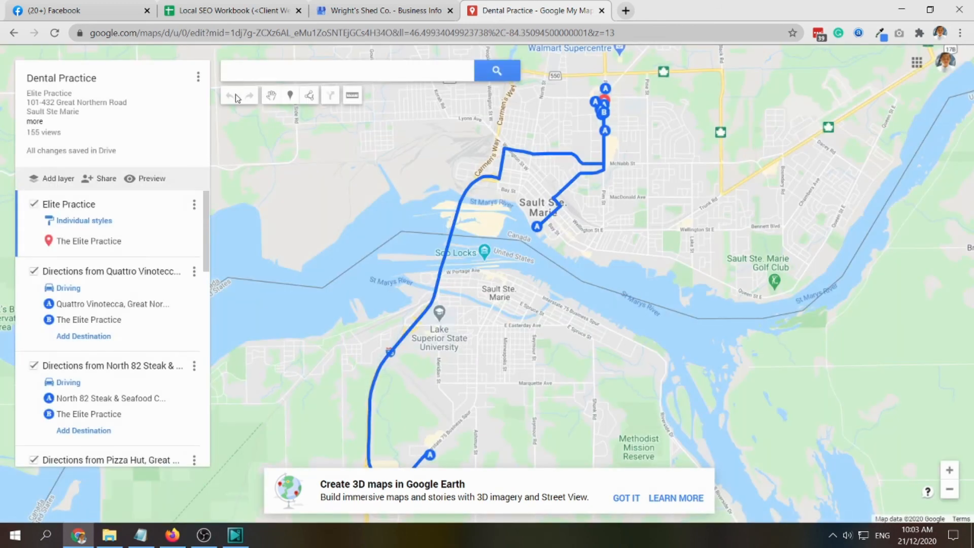
Search Google for "my maps" and open the My Maps overview of owned maps
click(223, 35)
text(my maps)
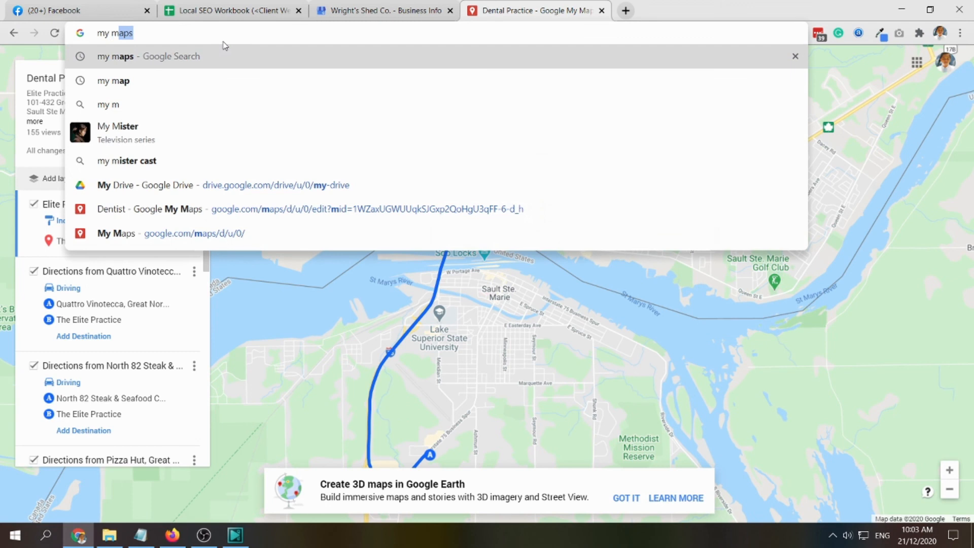
key(Return)
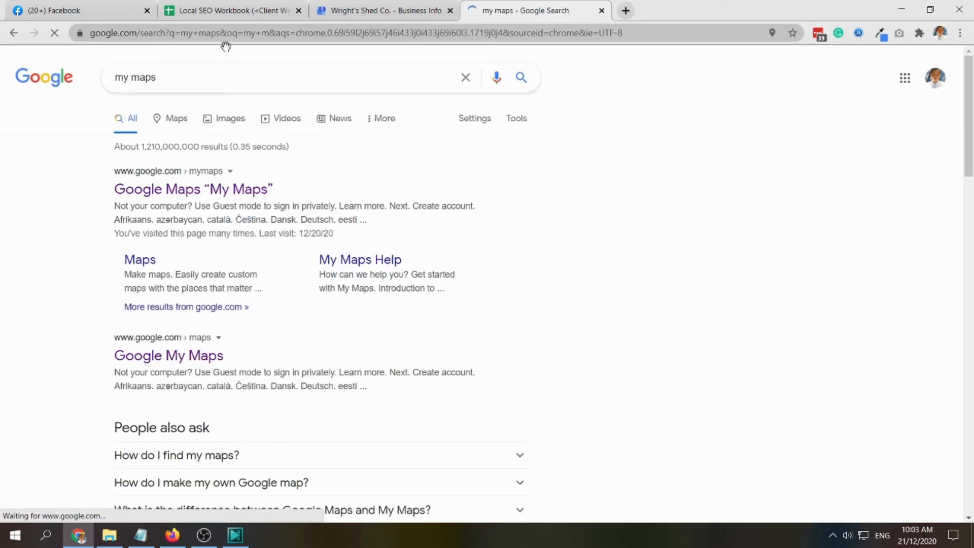
click(236, 189)
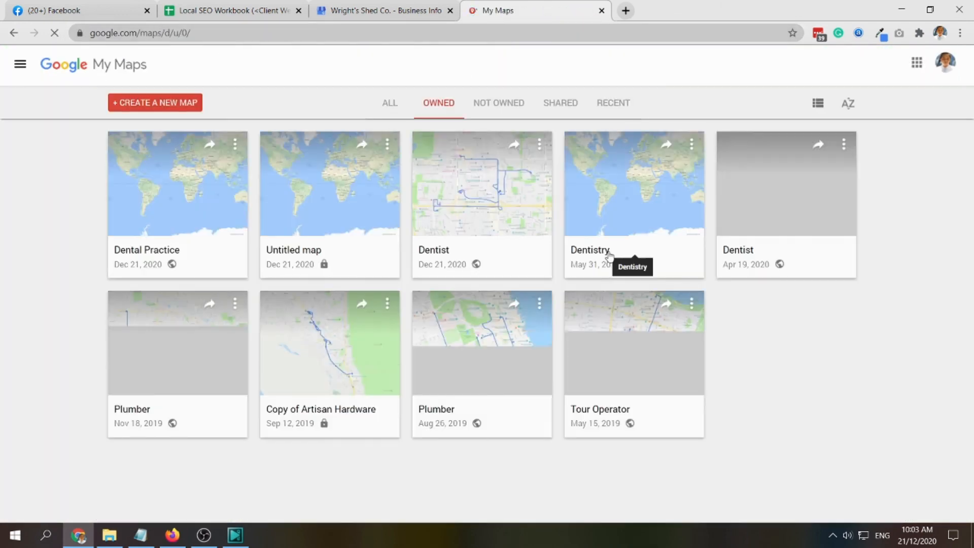